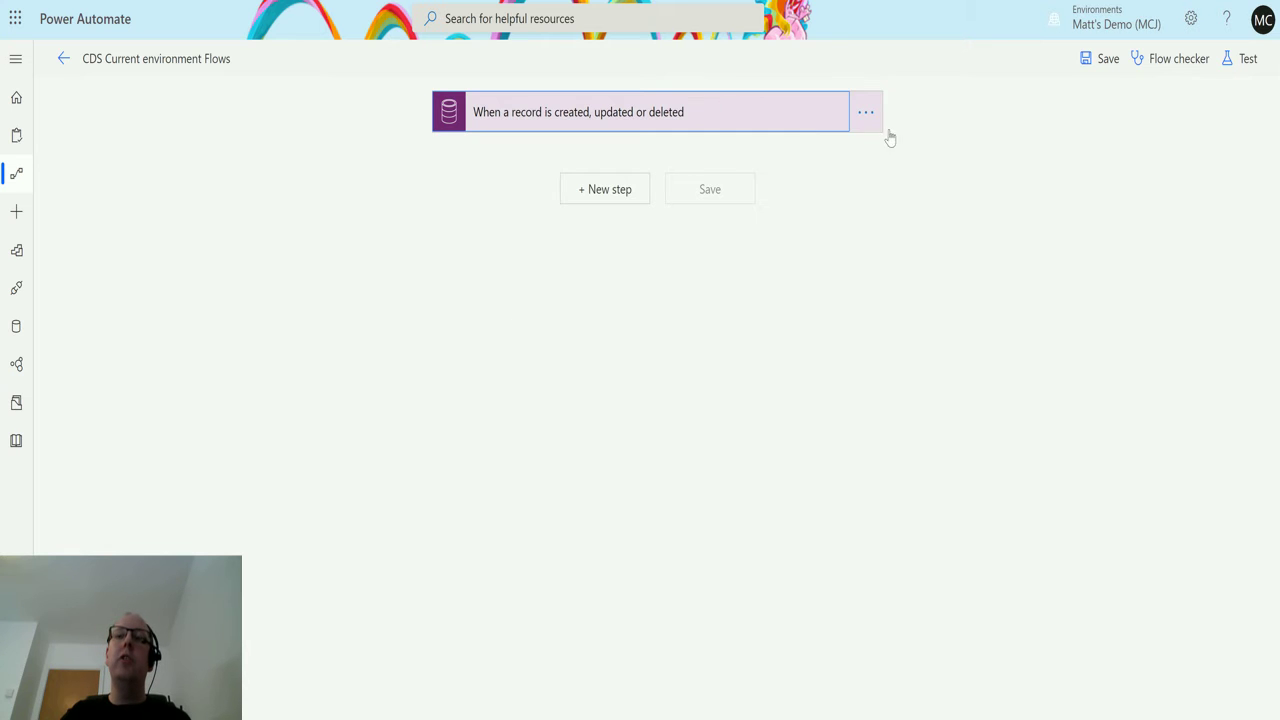
pyautogui.click(815, 124)
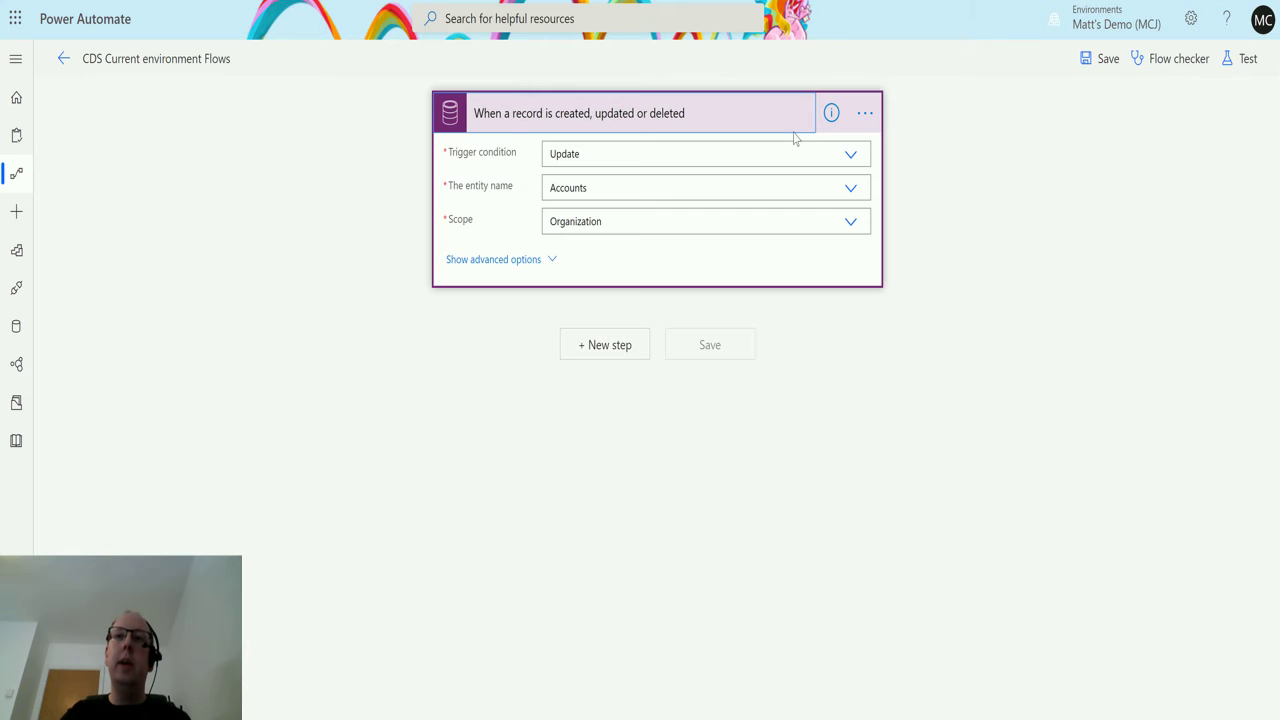
pyautogui.click(684, 128)
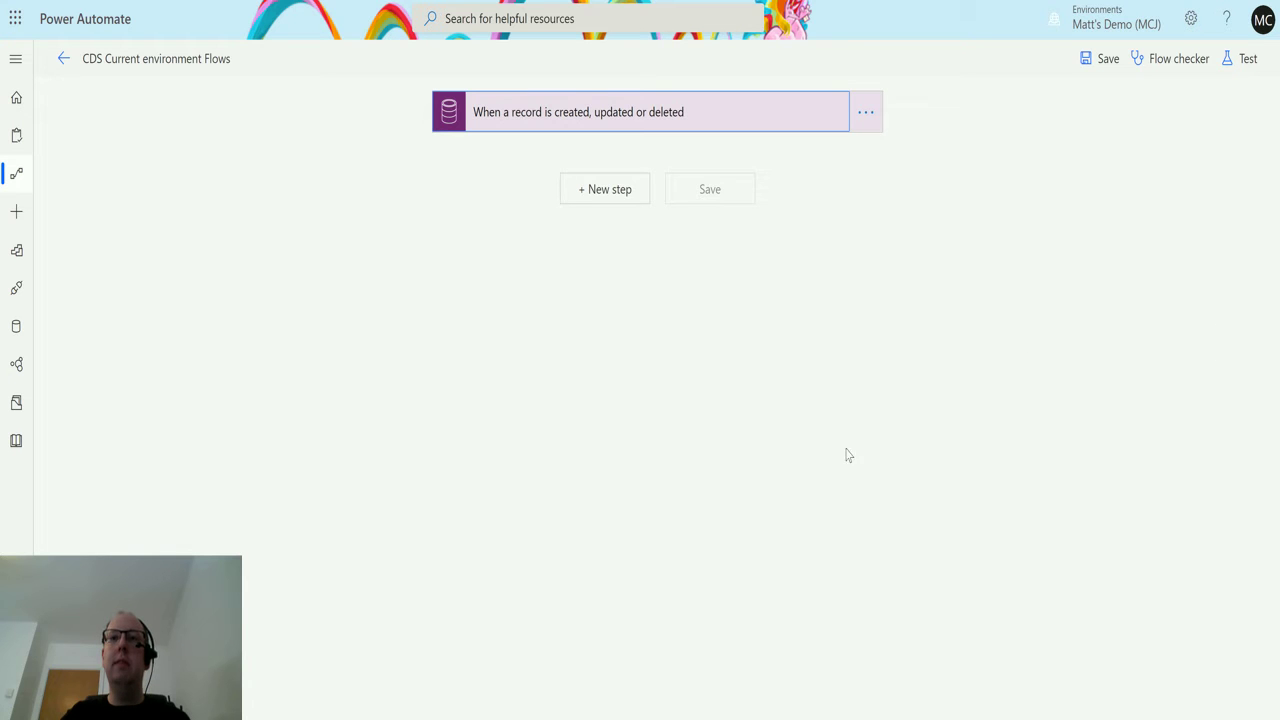
pyautogui.click(603, 196)
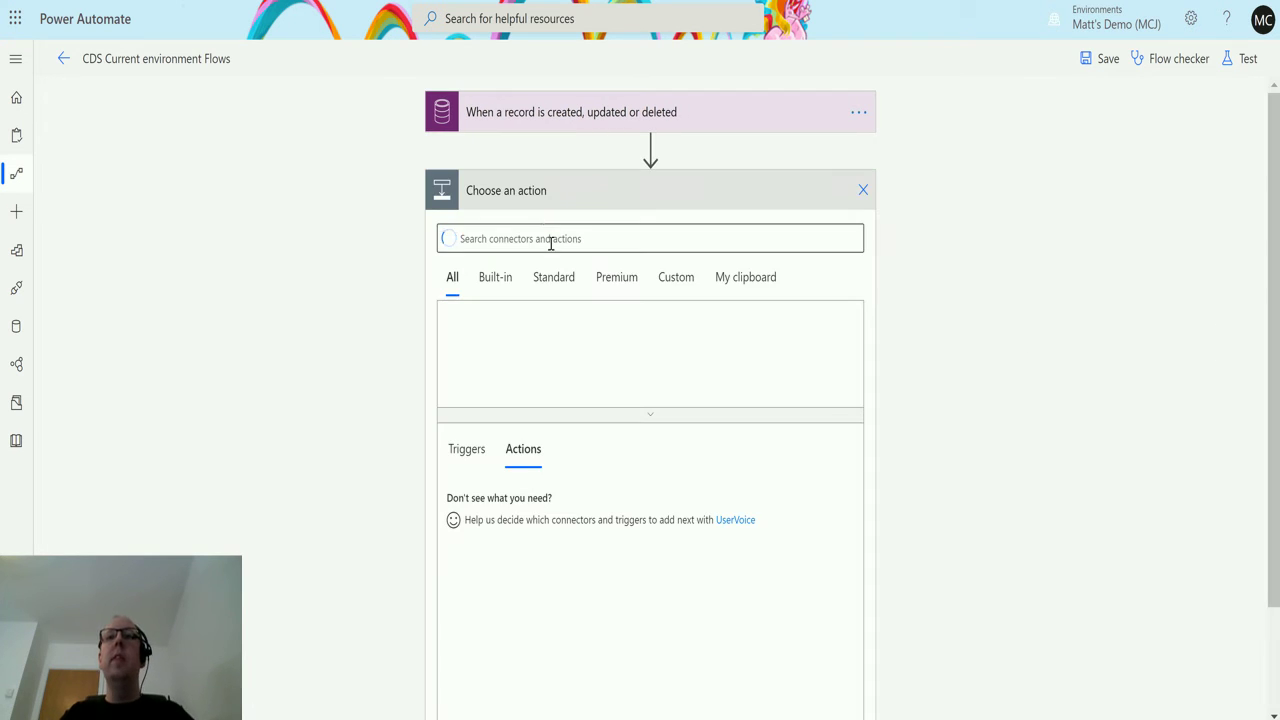
pyautogui.write('common ')
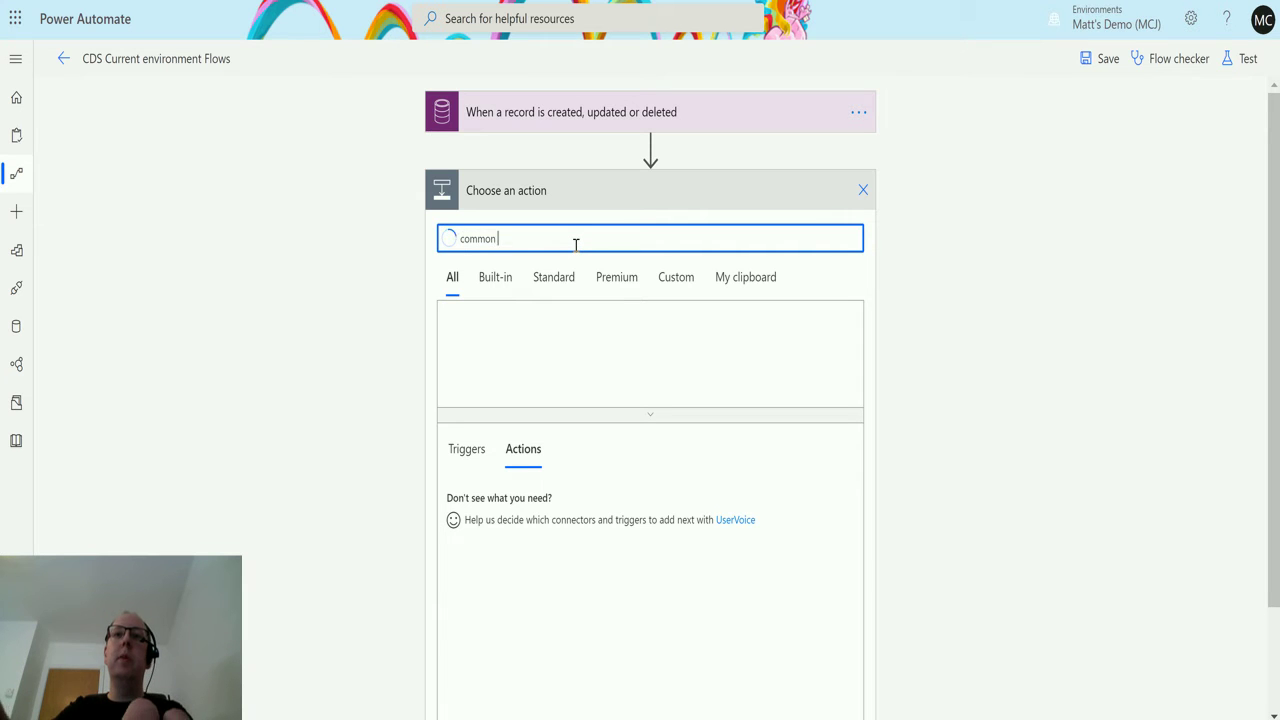
pyautogui.write('data service')
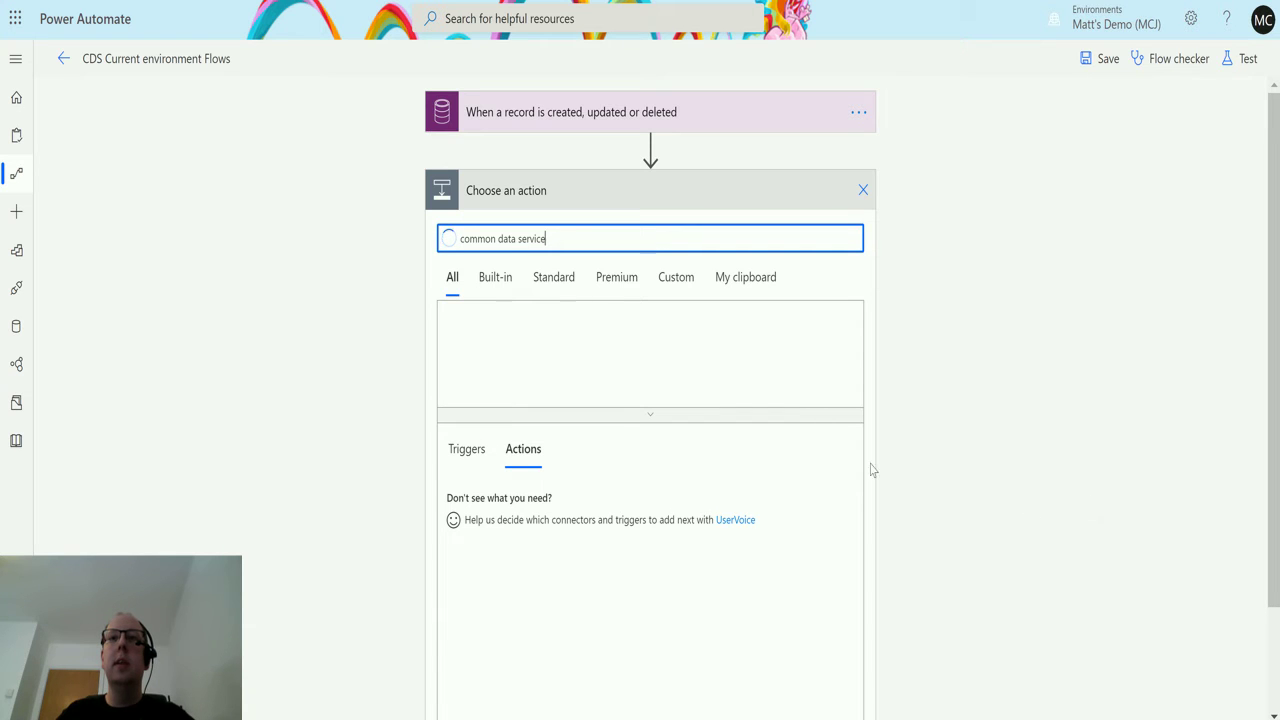
pyautogui.click(864, 191)
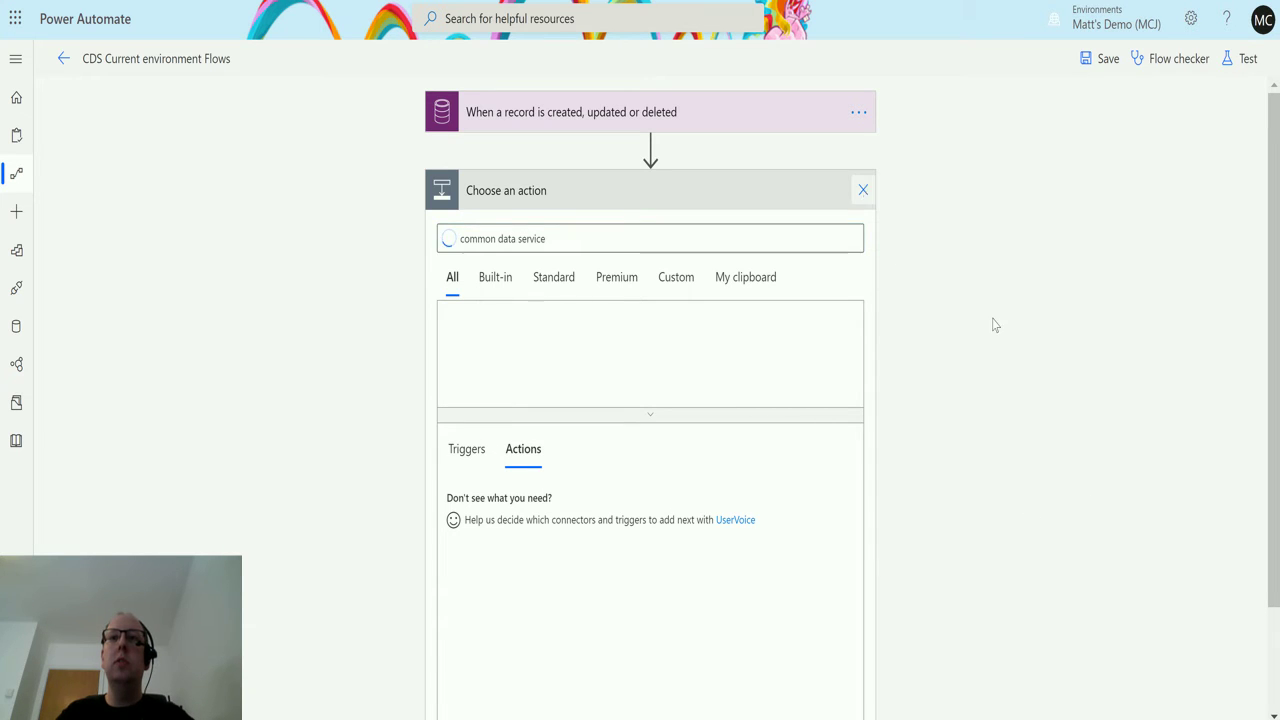
# Start a new action below the record trigger and search all connectors for "common data service".
pyautogui.click(605, 190)
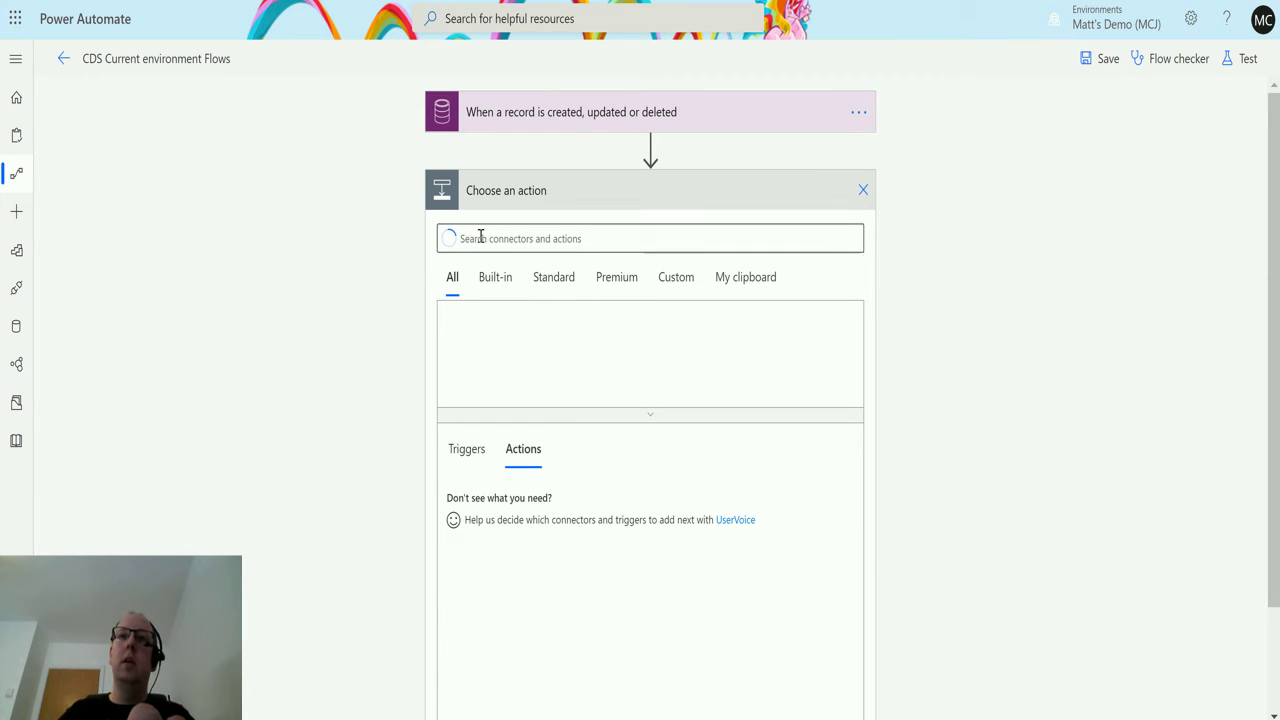
pyautogui.write('common da')
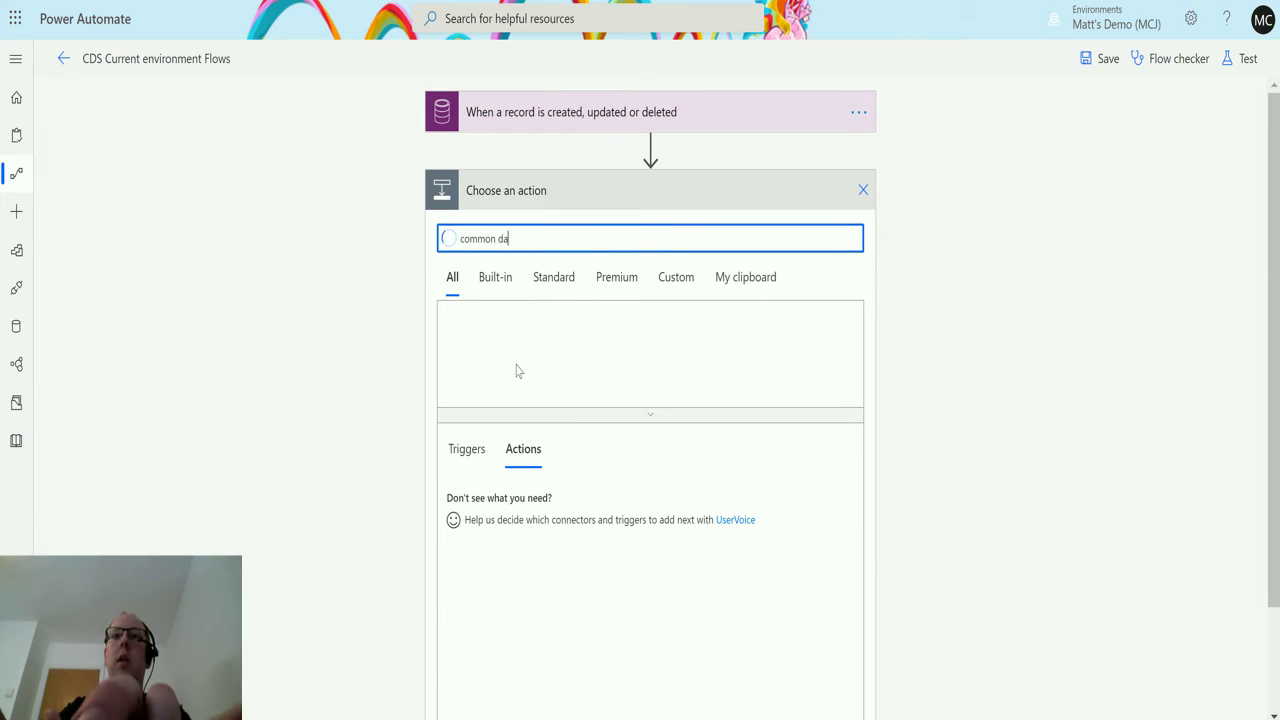
pyautogui.write('ta service')
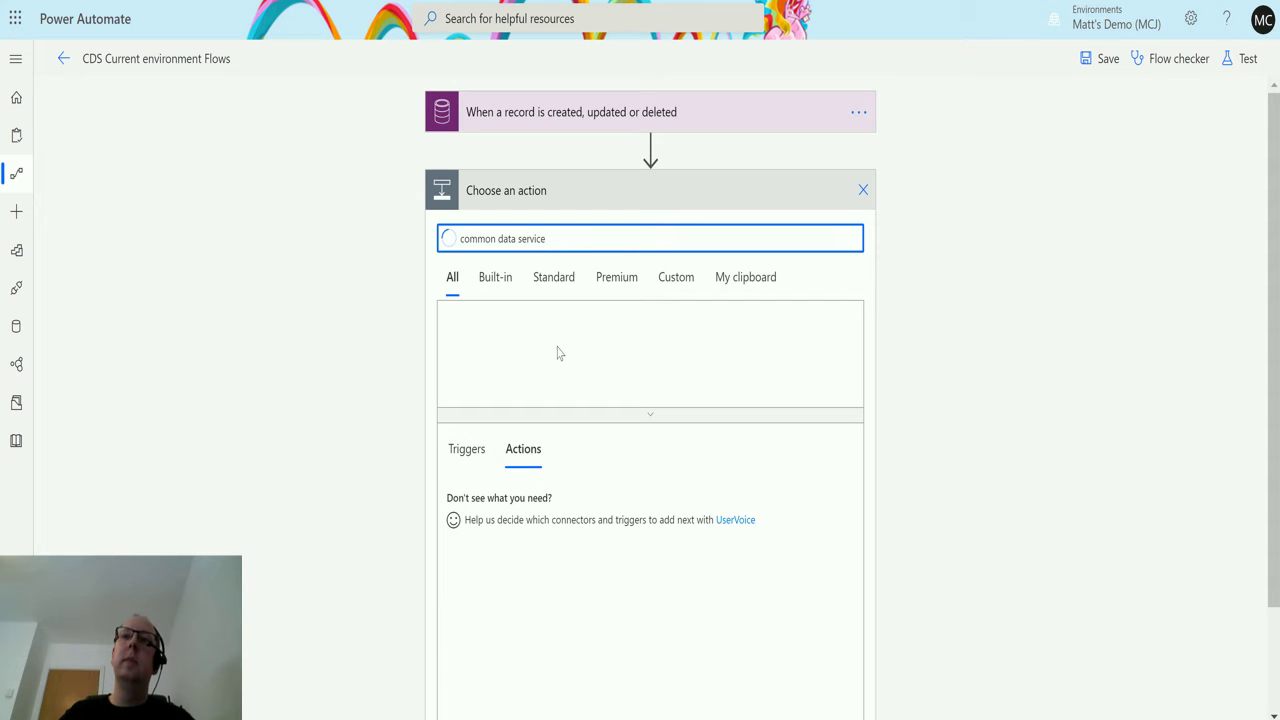
pyautogui.scroll(-2, 628, 391)
pyautogui.scroll(2, 628, 391)
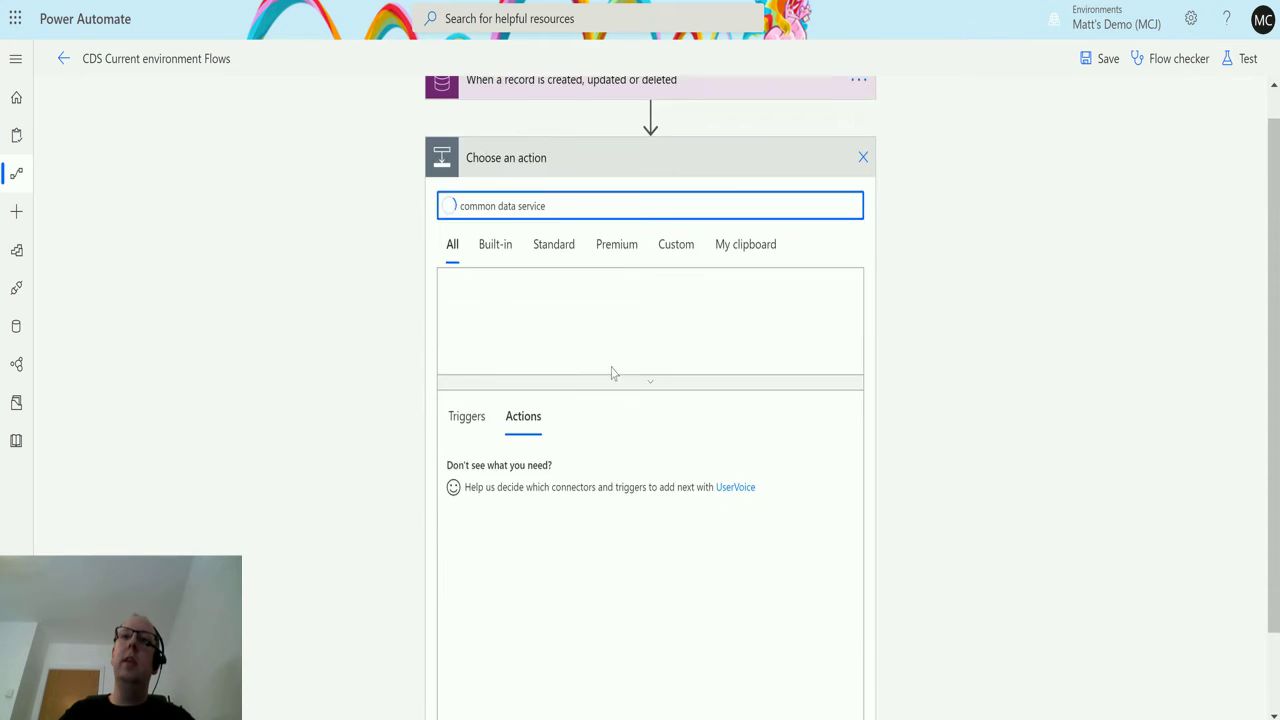
pyautogui.click(617, 277)
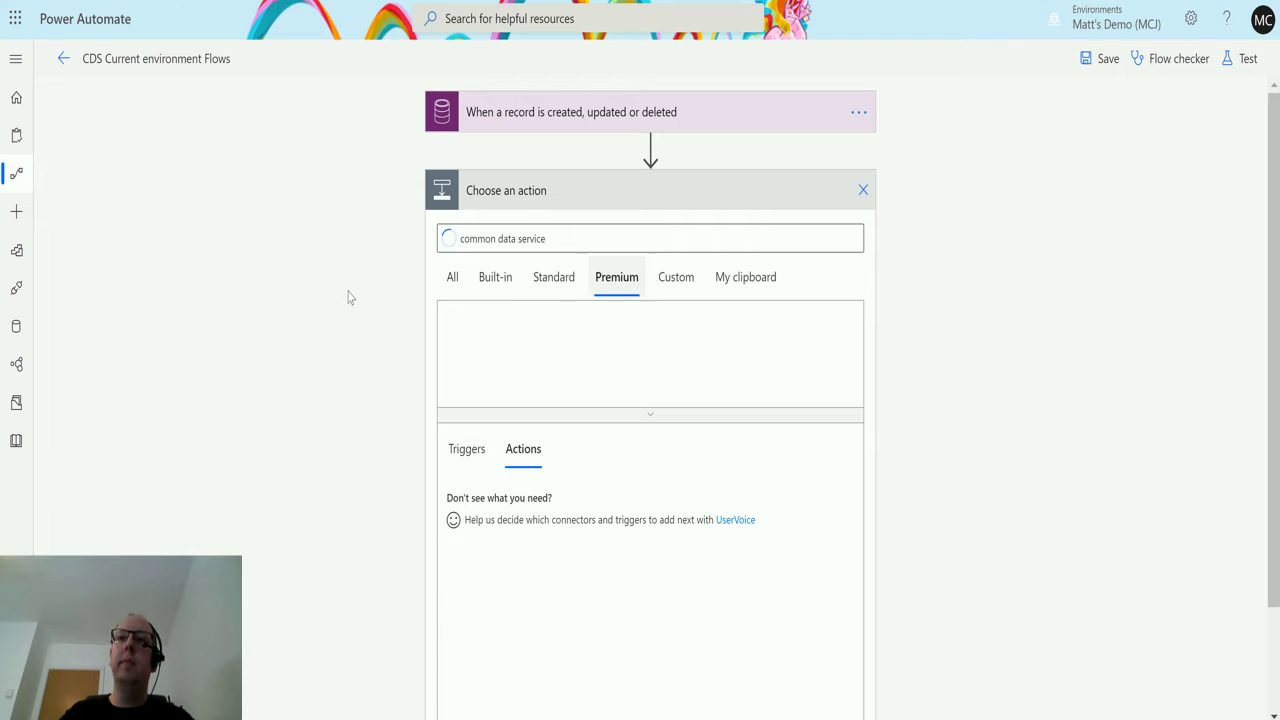
pyautogui.click(452, 277)
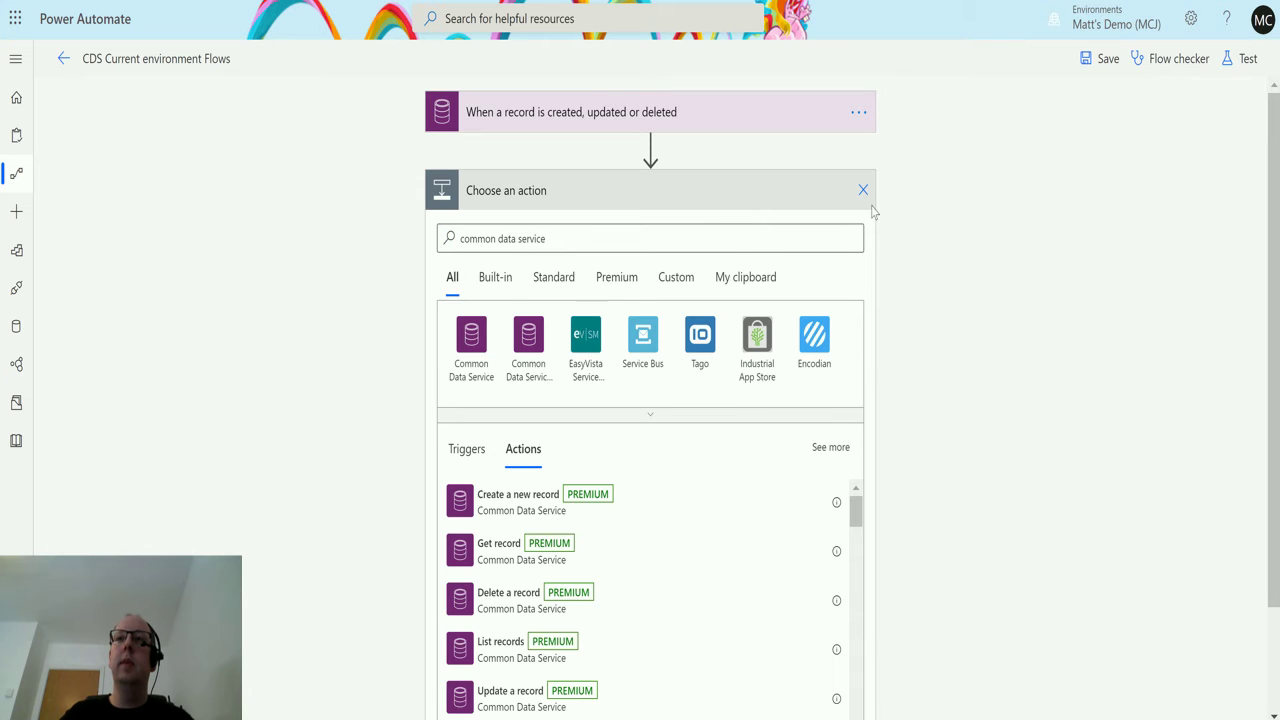
# Add the Perform an unbound action operation from the Common Data Service (current environment) connector.
pyautogui.click(532, 340)
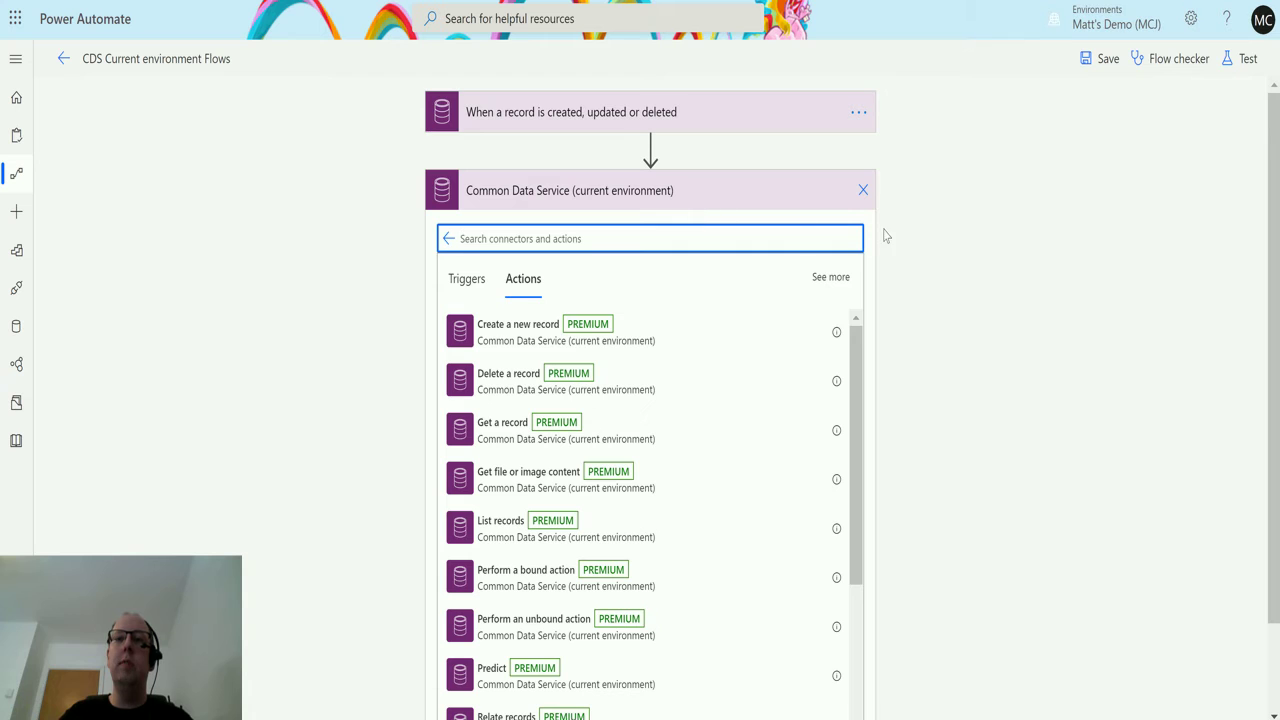
pyautogui.scroll(-1, 926, 308)
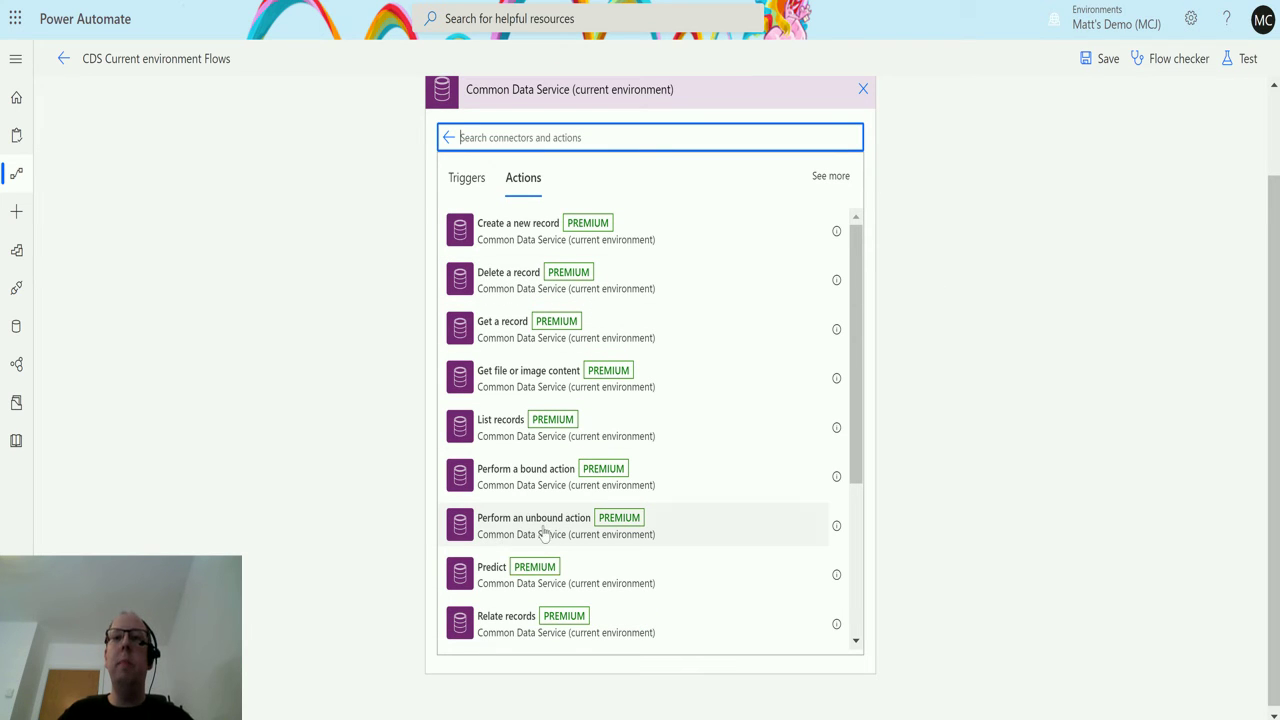
pyautogui.click(603, 527)
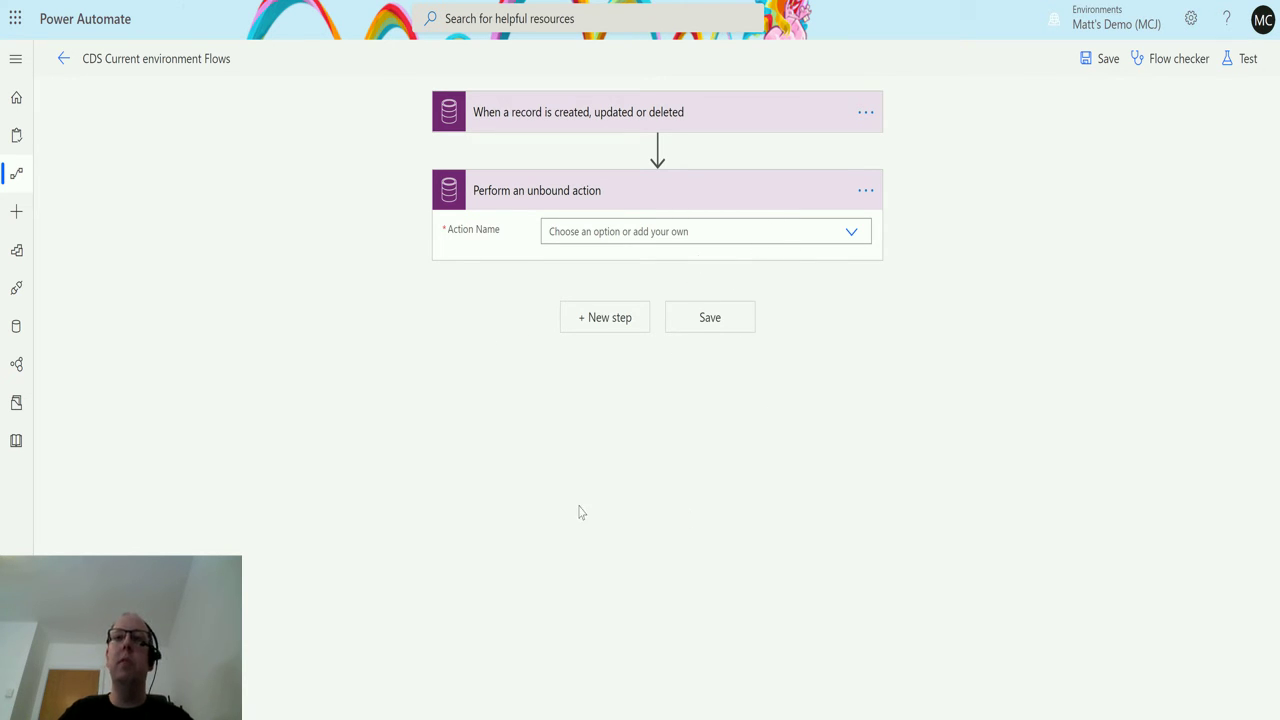
# Set the unbound action's Action Name to GenerateQuoteFromOpportunity.
pyautogui.click(852, 234)
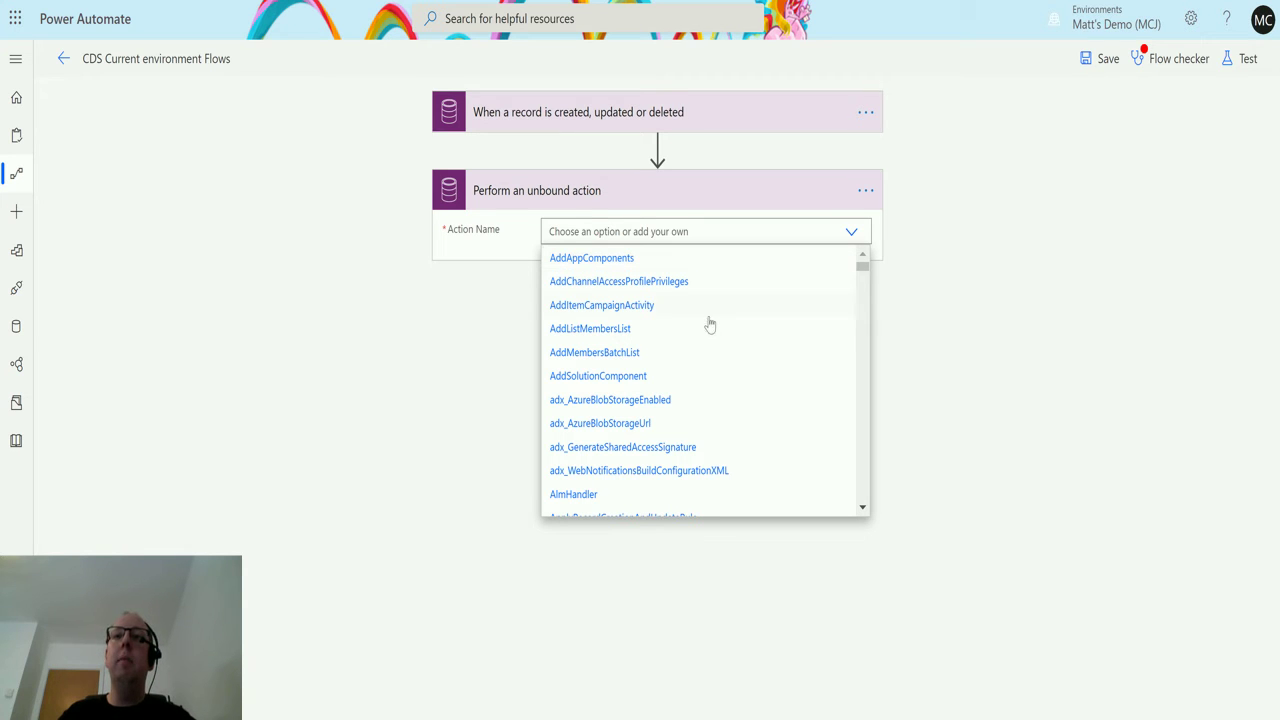
pyautogui.scroll(-1, 730, 330)
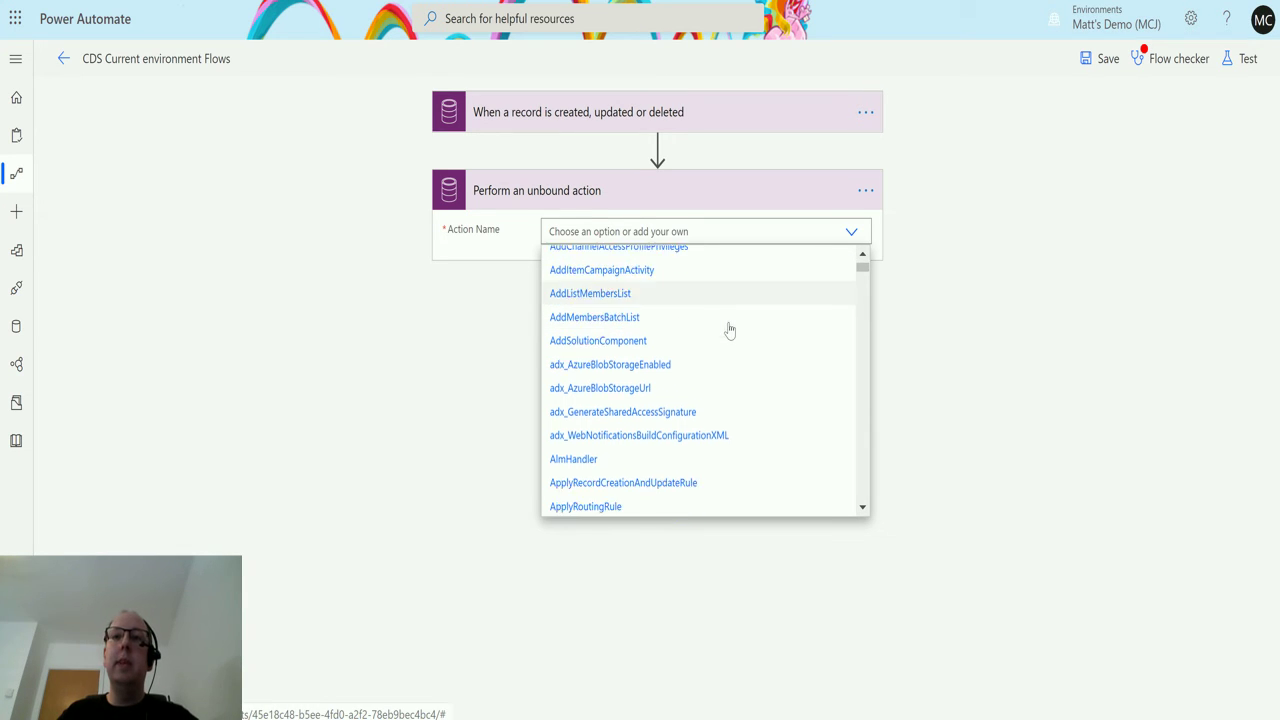
pyautogui.scroll(-3, 730, 330)
pyautogui.scroll(-2, 717, 363)
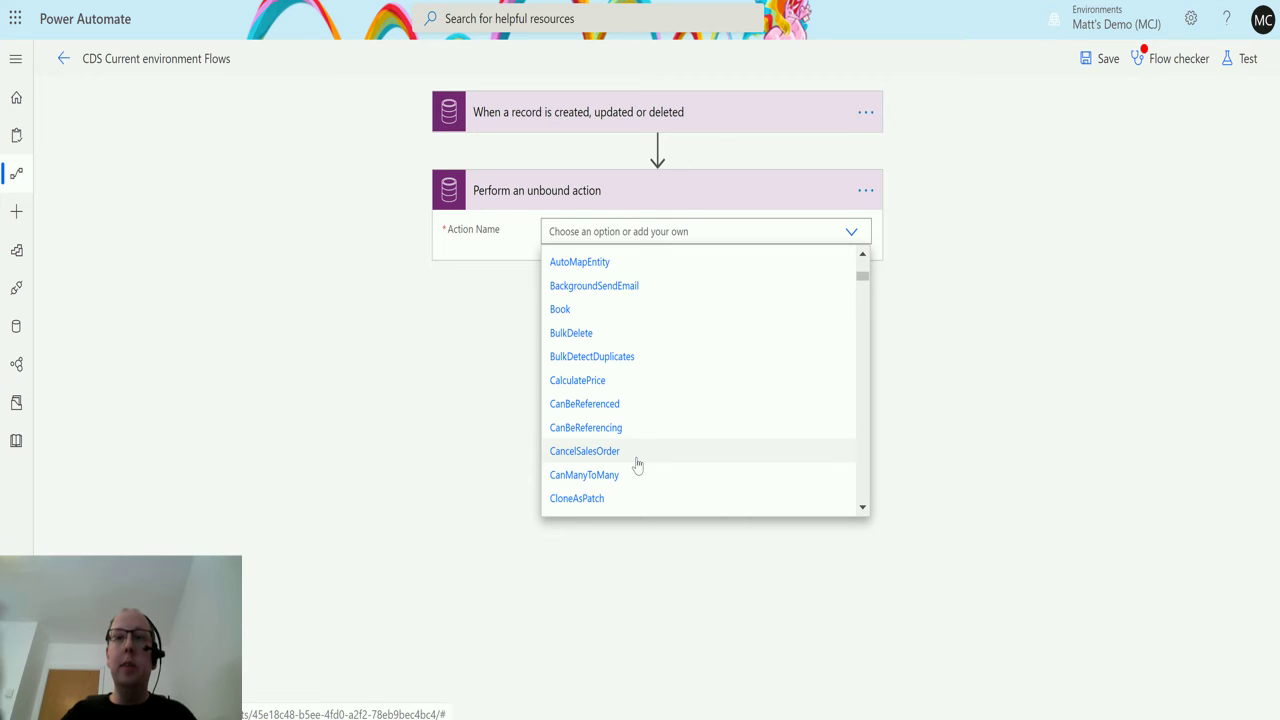
pyautogui.scroll(-1, 637, 464)
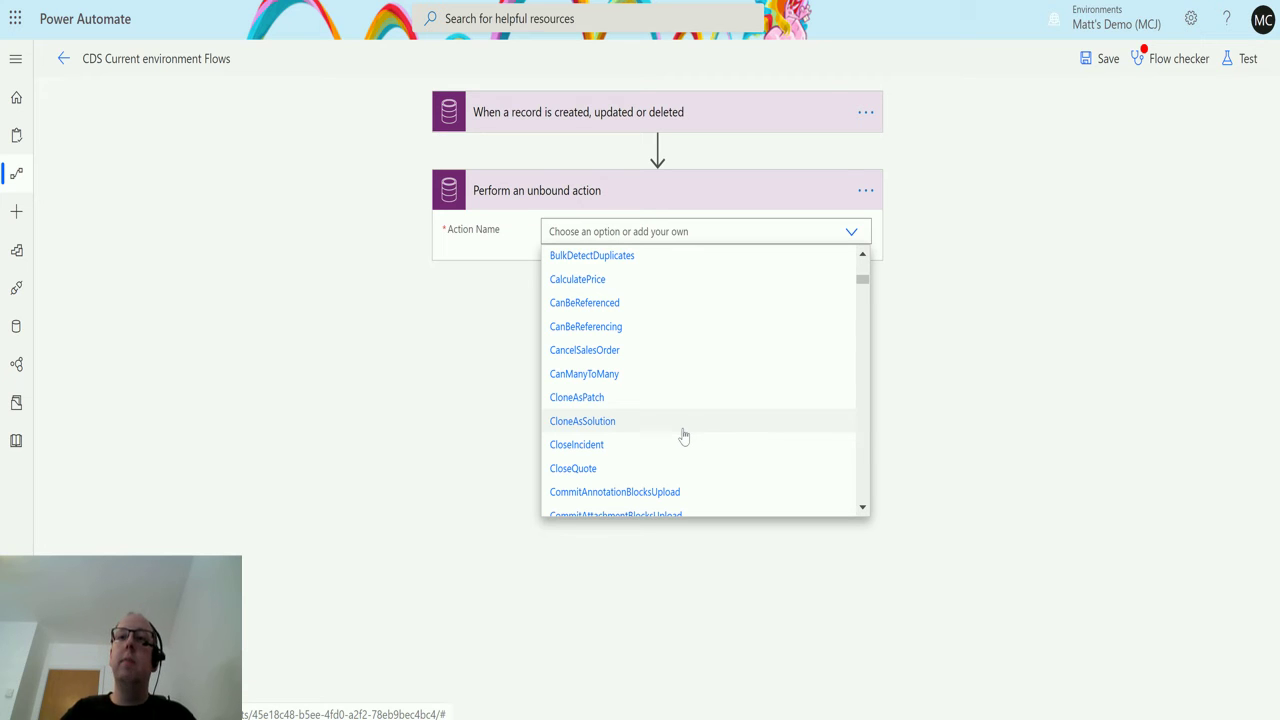
pyautogui.scroll(-6, 687, 432)
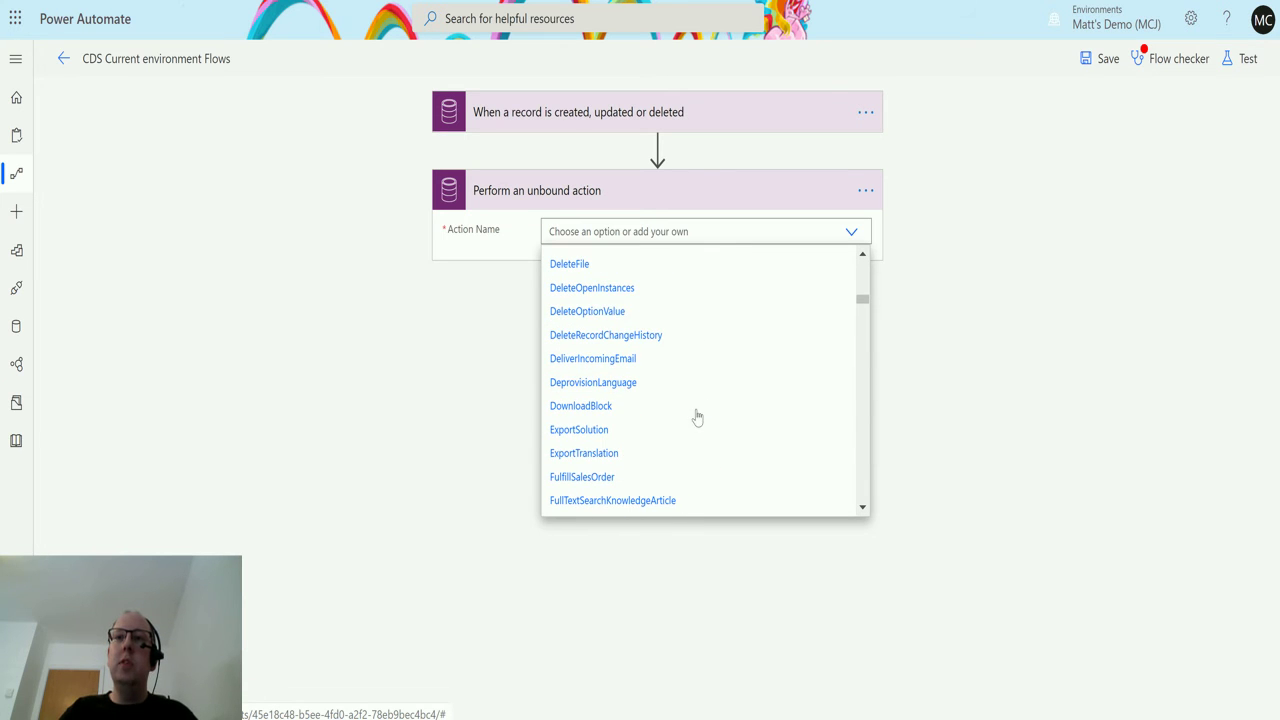
pyautogui.scroll(-3, 694, 417)
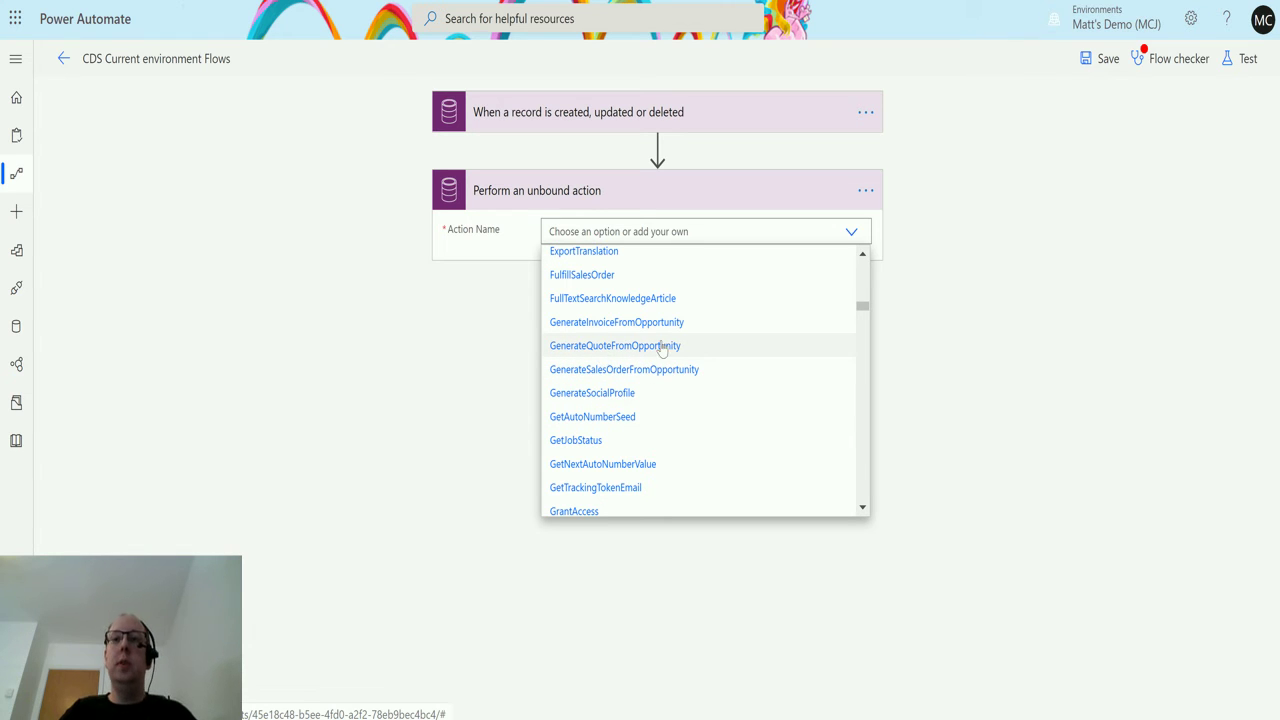
pyautogui.click(697, 347)
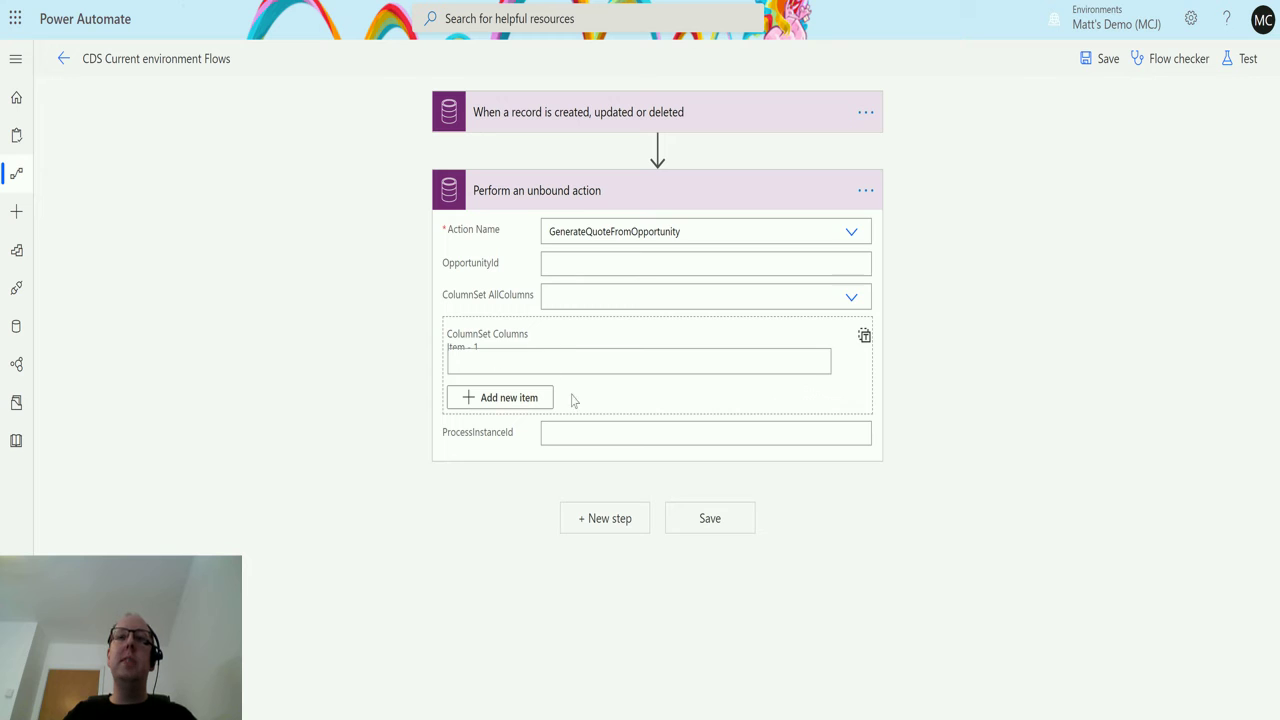
pyautogui.click(494, 359)
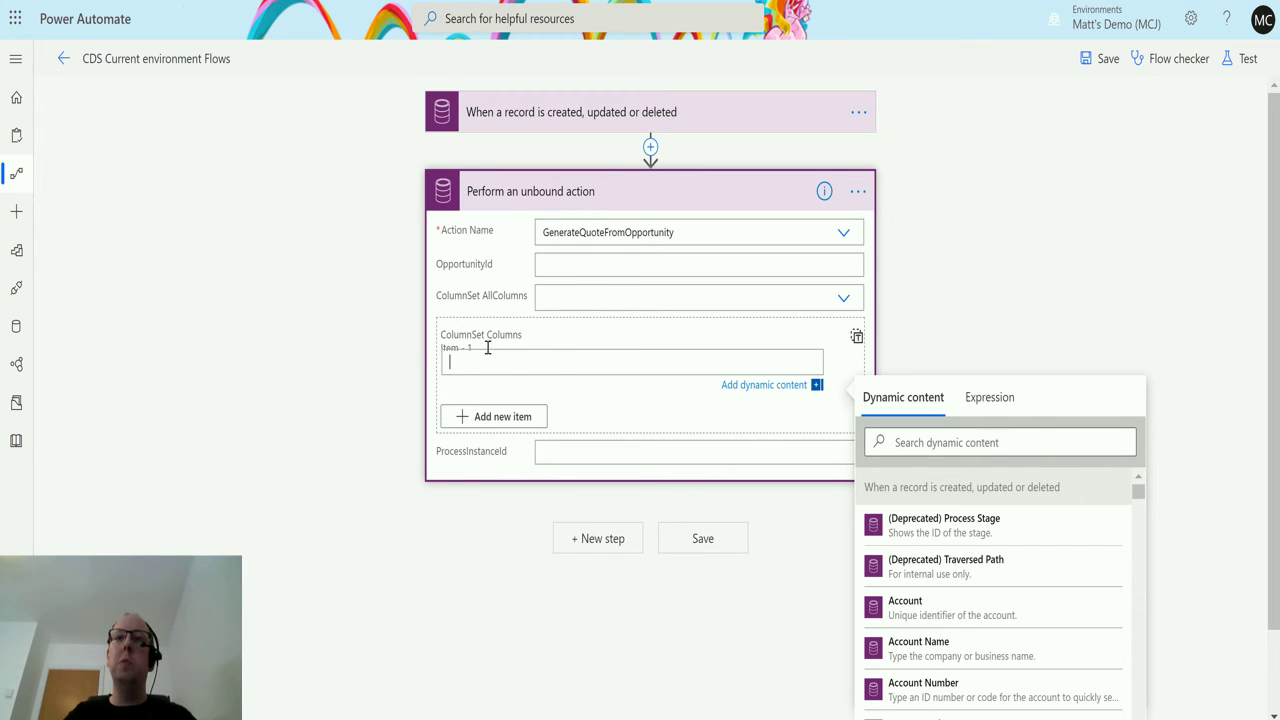
pyautogui.click(404, 492)
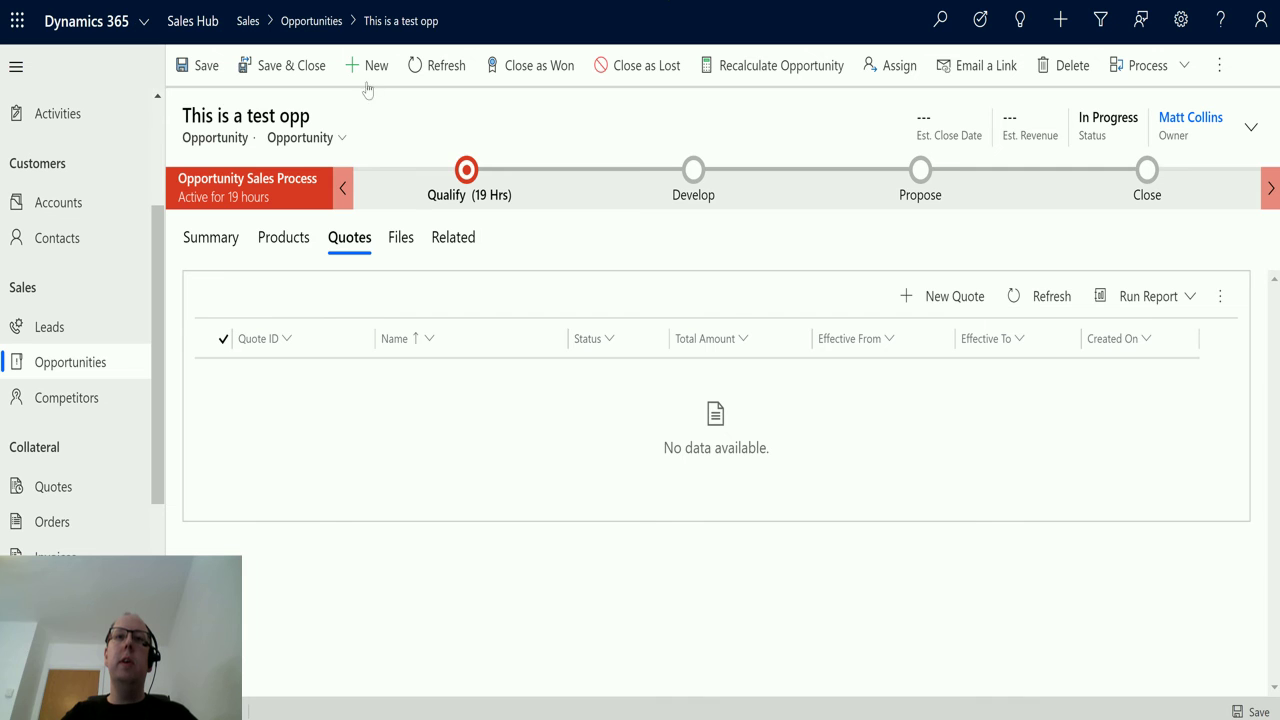
# Switch to Dynamics 365 Sales Hub and examine the summary, product lines and refreshed quote list of the opportunity "This is a test opp".
pyautogui.click(220, 250)
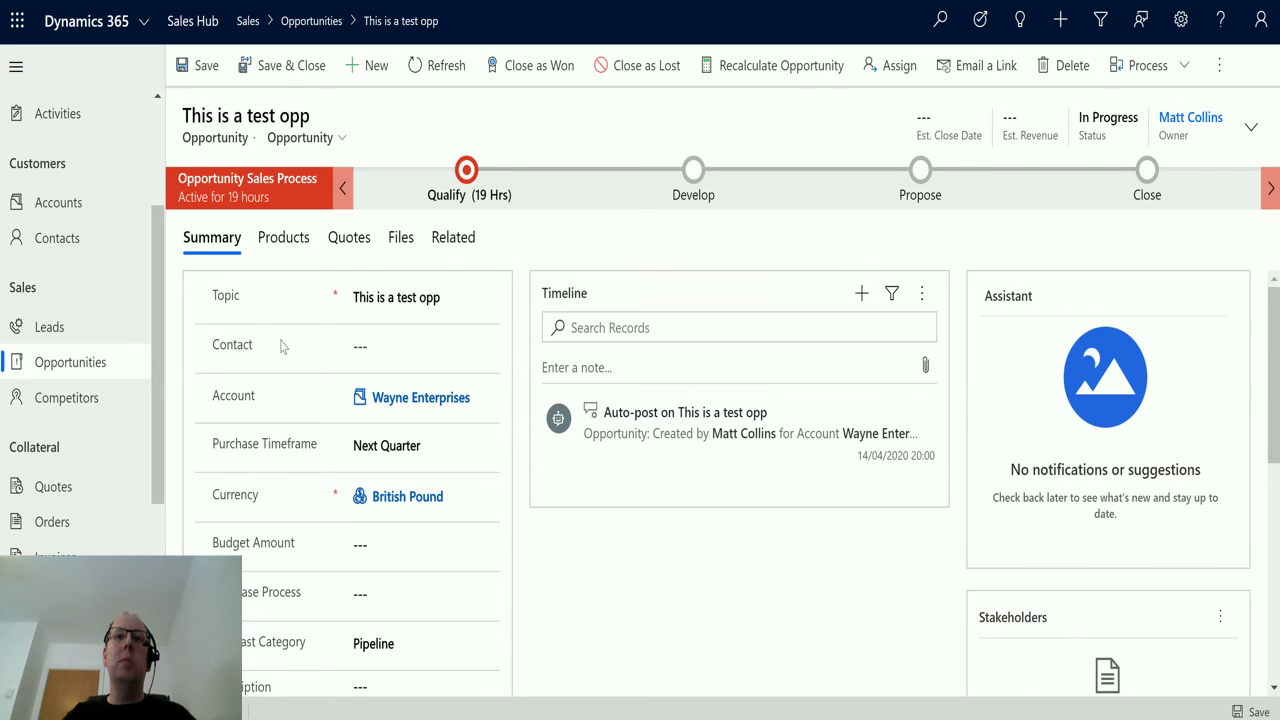
pyautogui.click(349, 238)
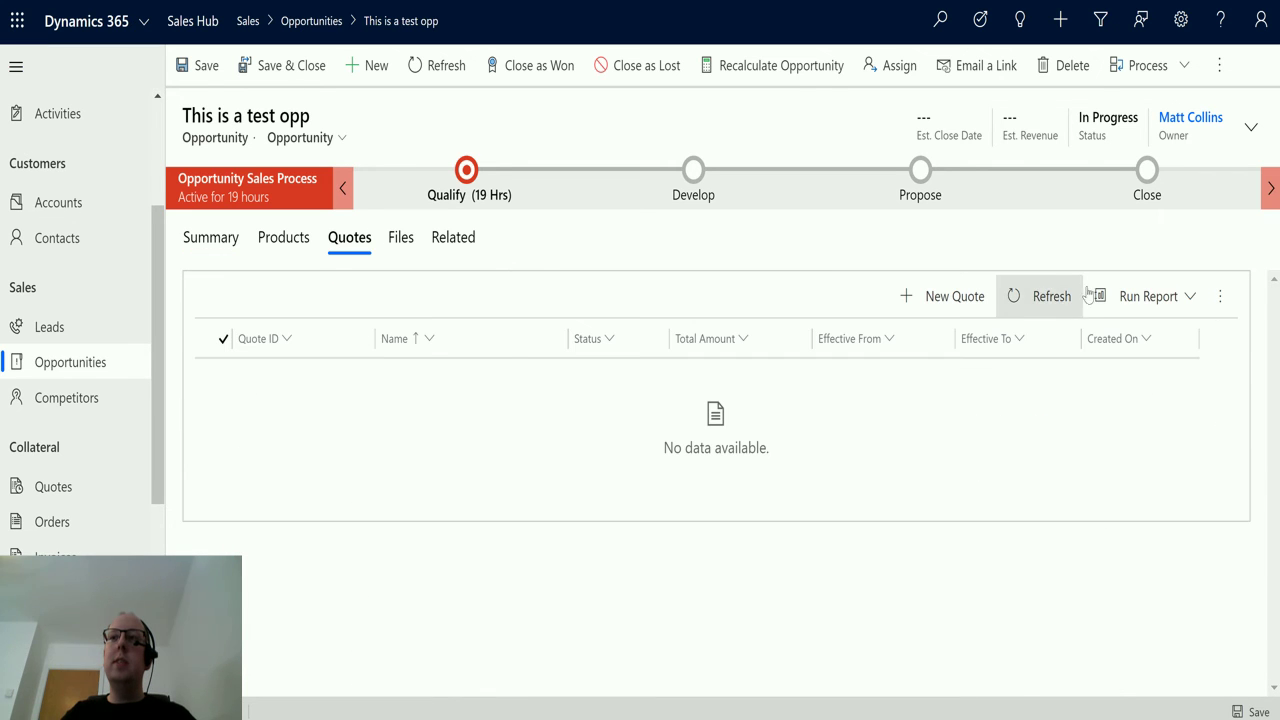
pyautogui.click(1052, 296)
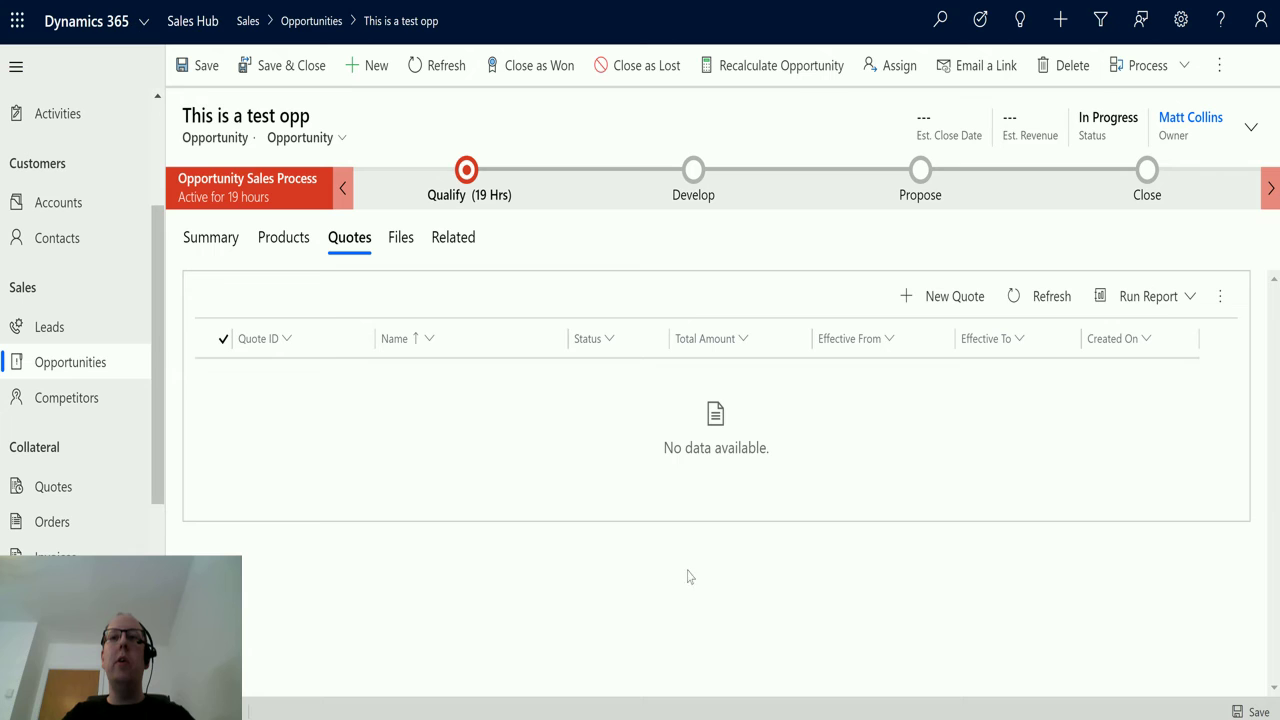
pyautogui.click(212, 237)
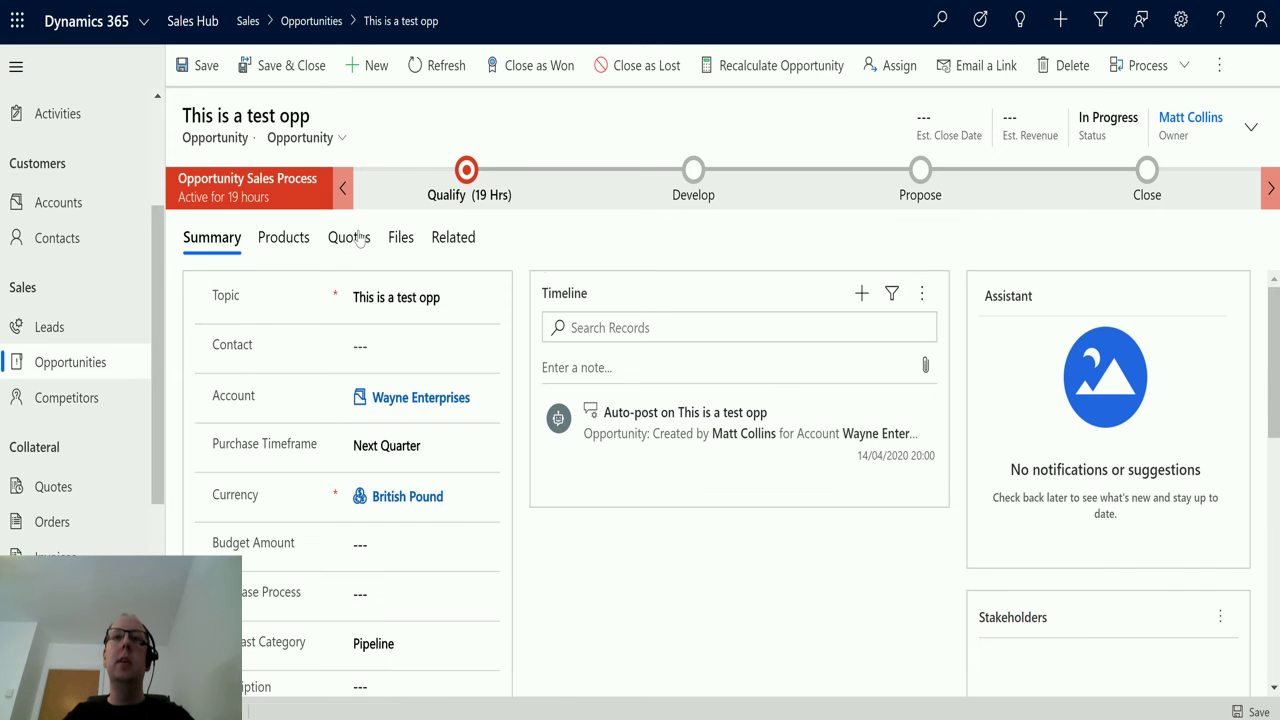
pyautogui.click(303, 245)
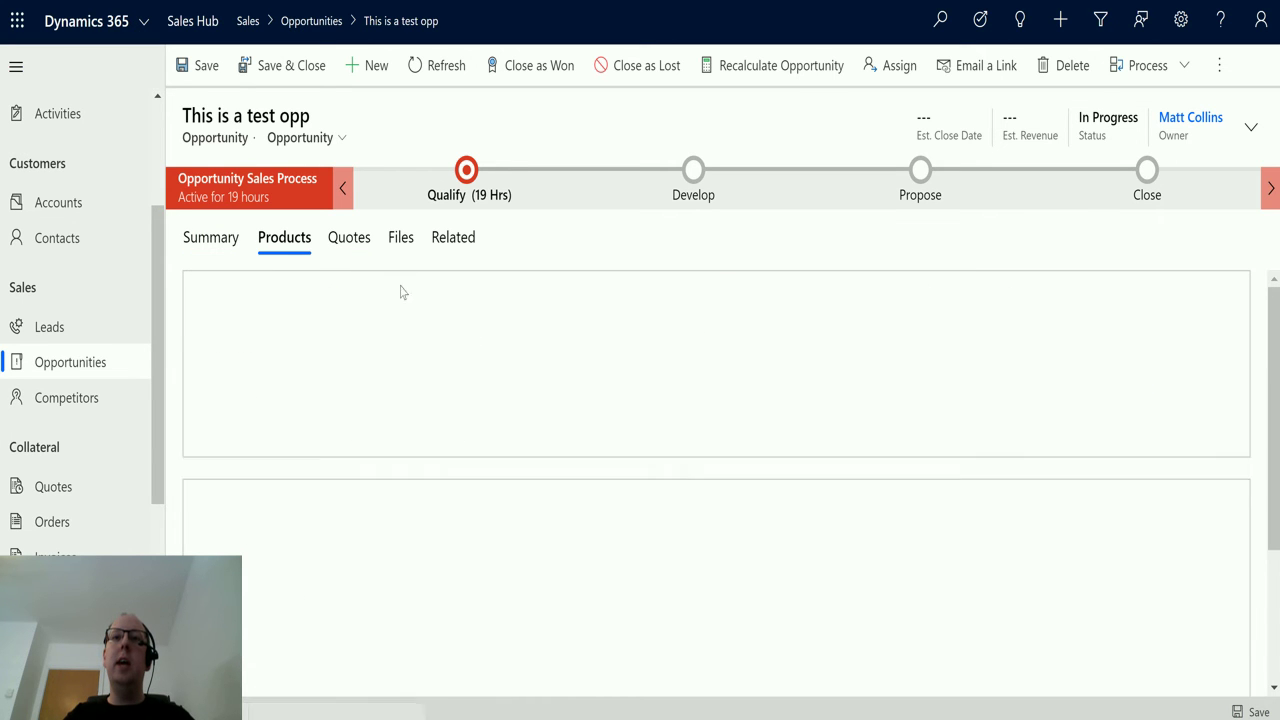
pyautogui.scroll(-1, 453, 427)
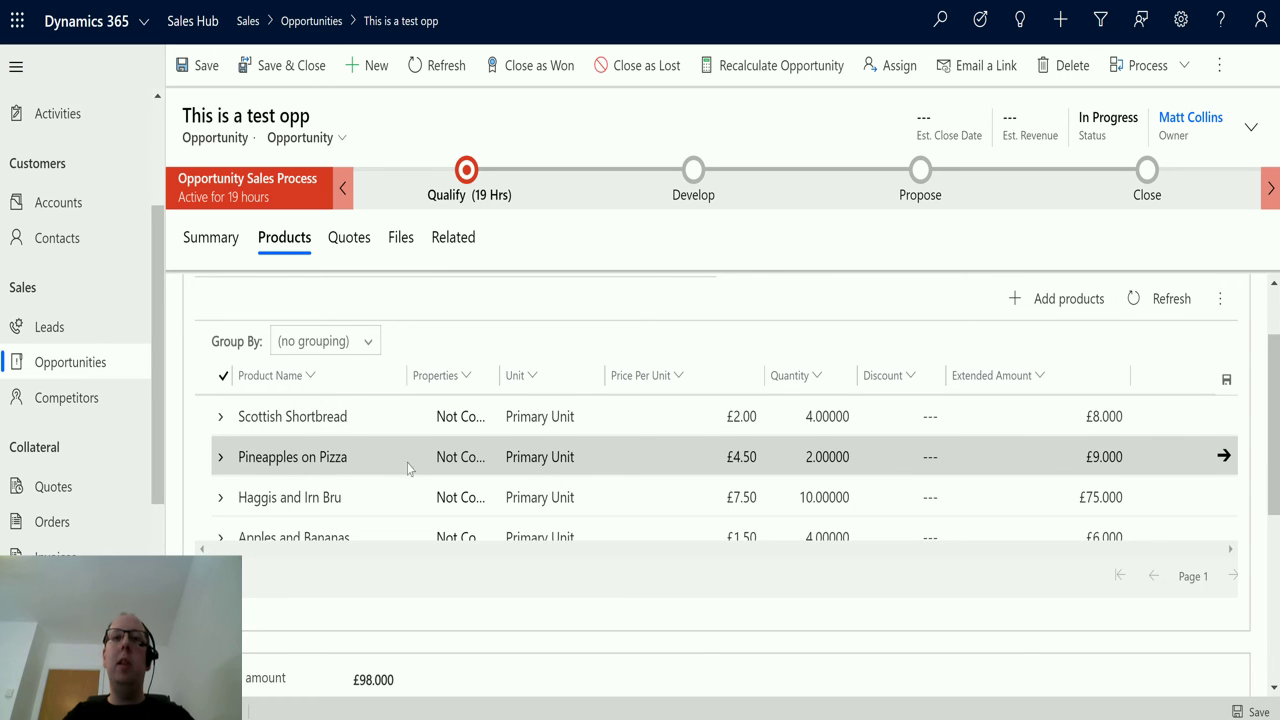
pyautogui.scroll(-1, 433, 484)
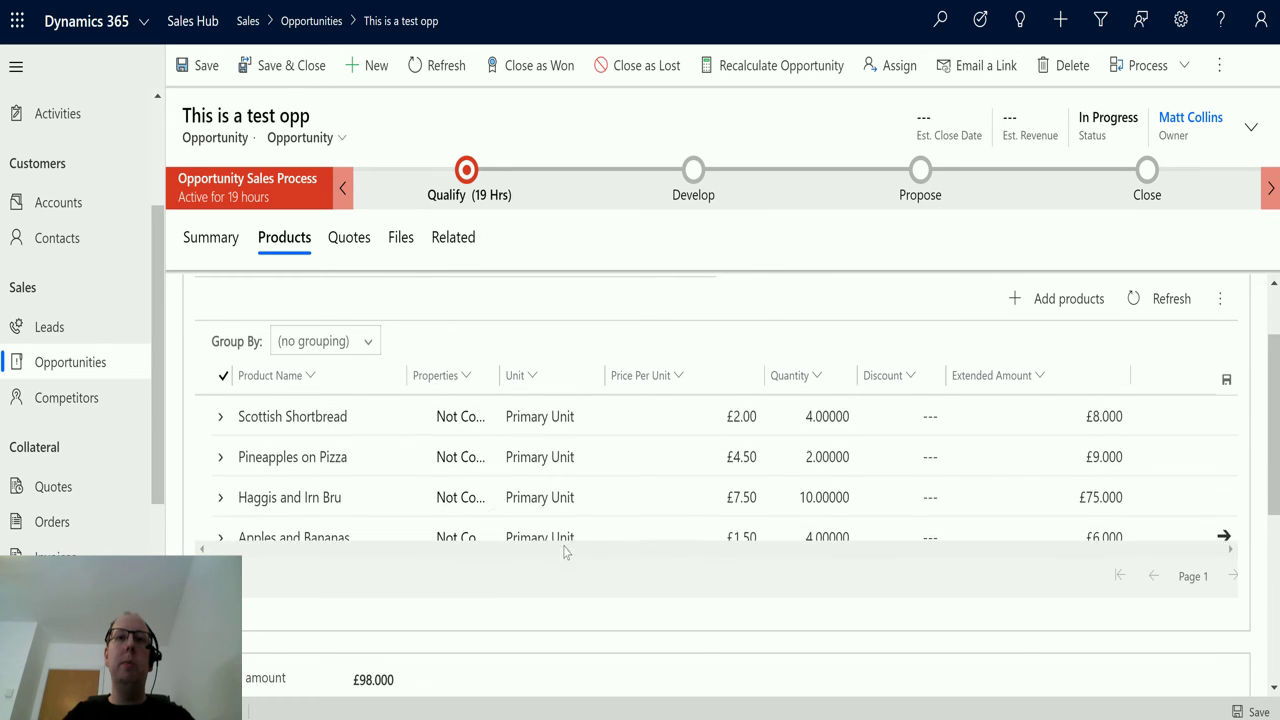
pyautogui.scroll(2, 566, 551)
pyautogui.click(216, 238)
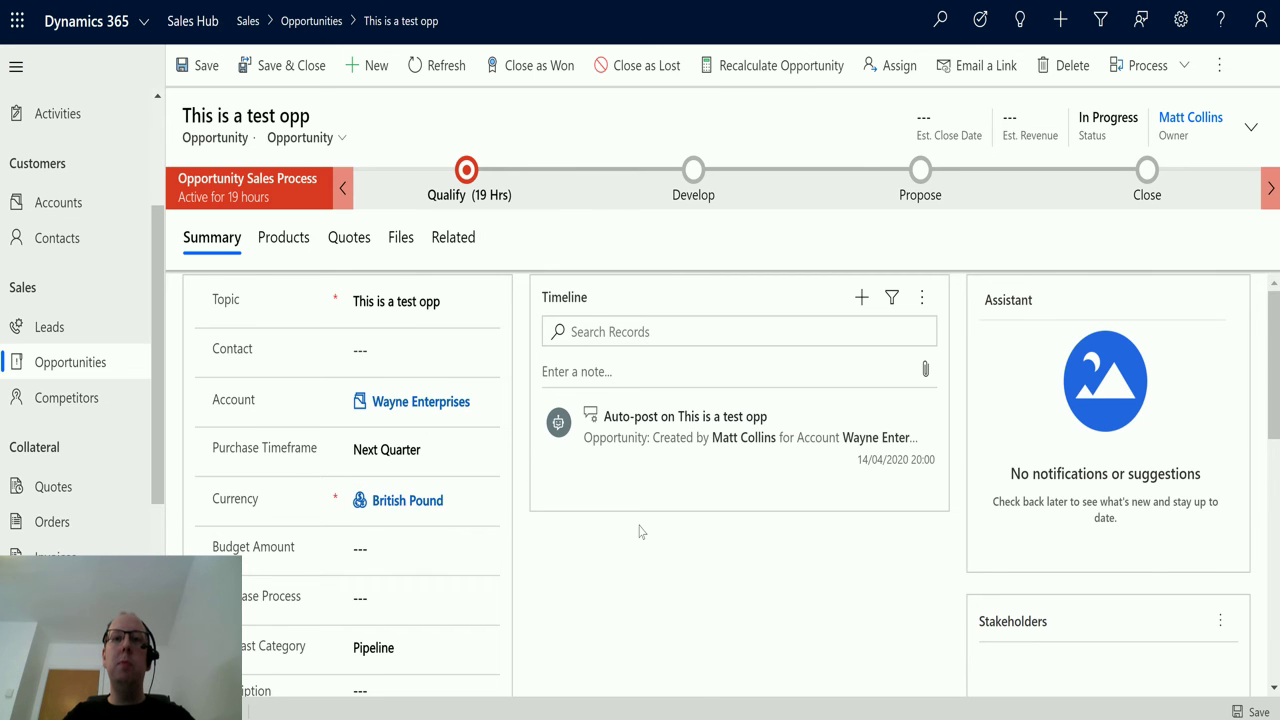
pyautogui.scroll(-3, 645, 535)
pyautogui.scroll(-1, 680, 540)
pyautogui.scroll(4, 700, 545)
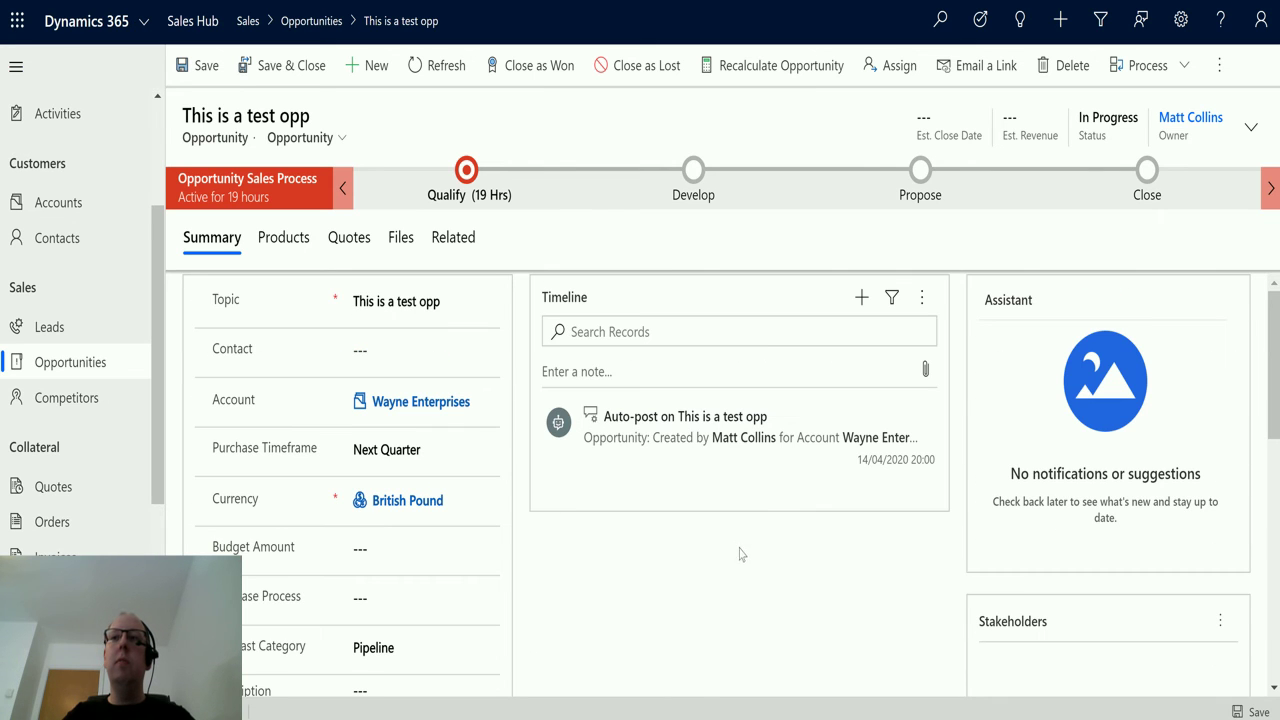
pyautogui.click(284, 238)
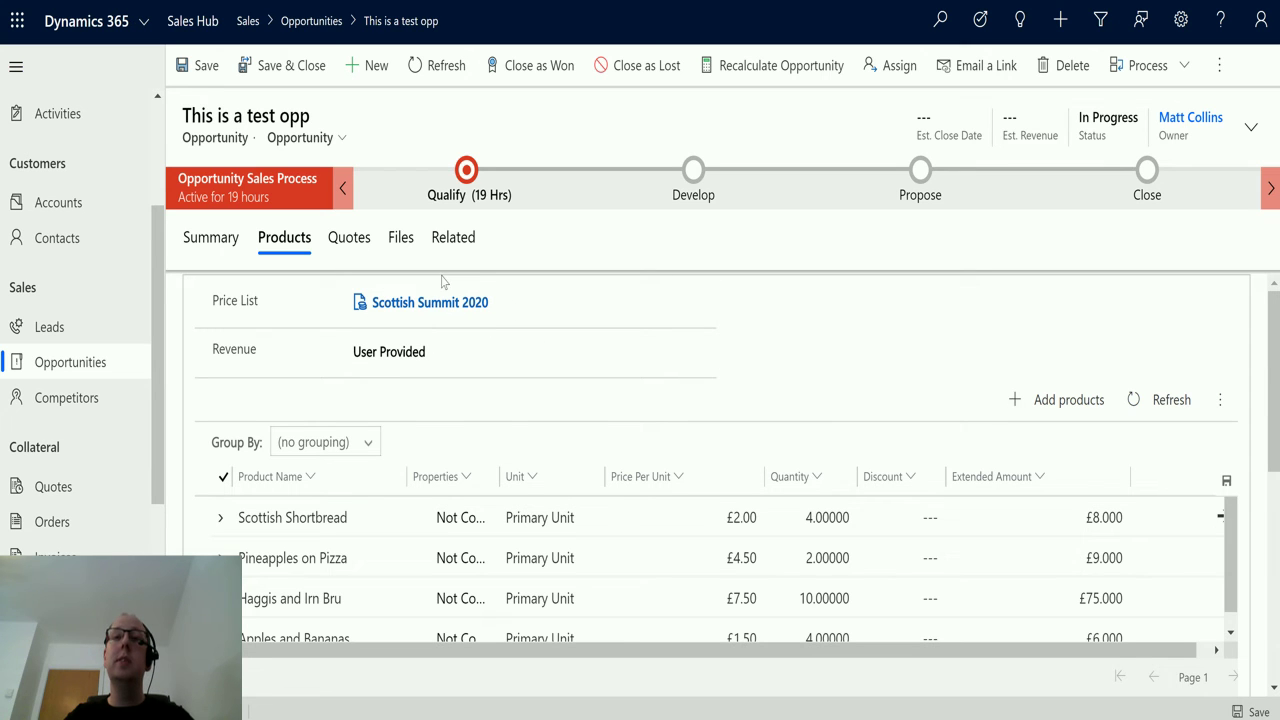
pyautogui.click(366, 240)
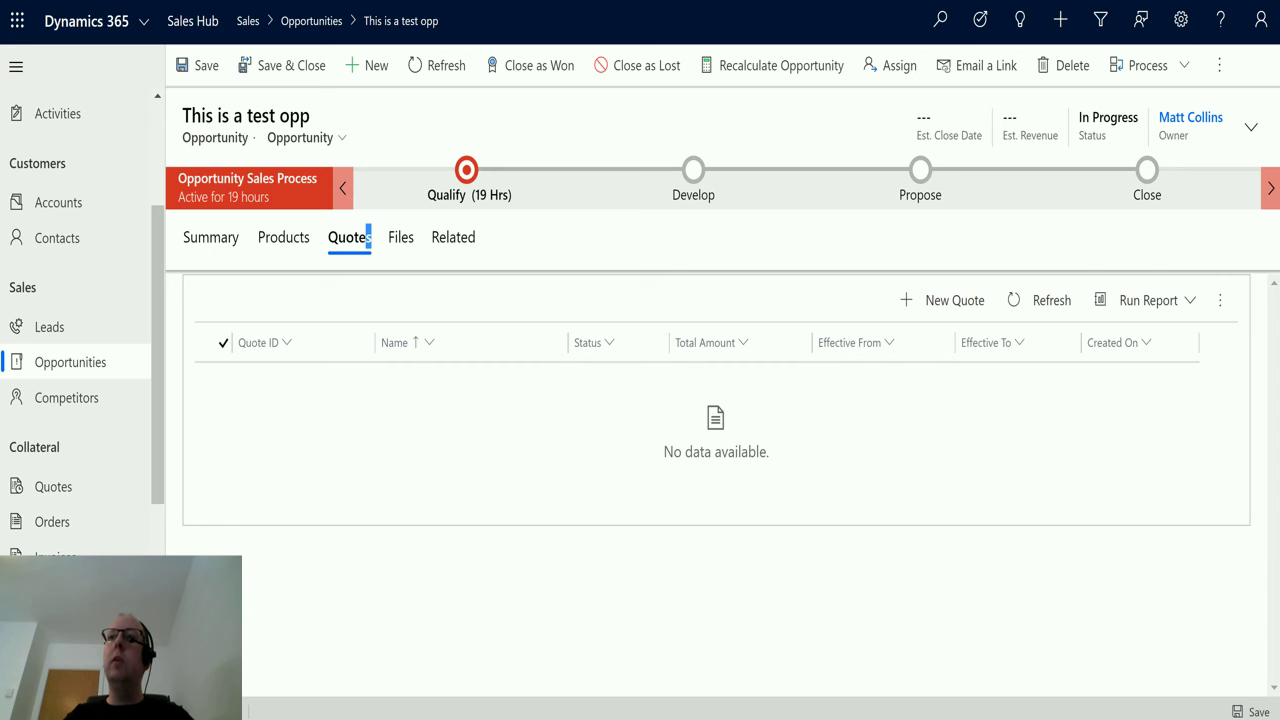
# Copy the record ID of the opportunity "This is a test opp" and dismiss the copy notice.
pyautogui.hotkey('ctrl', 'shift', 'l')
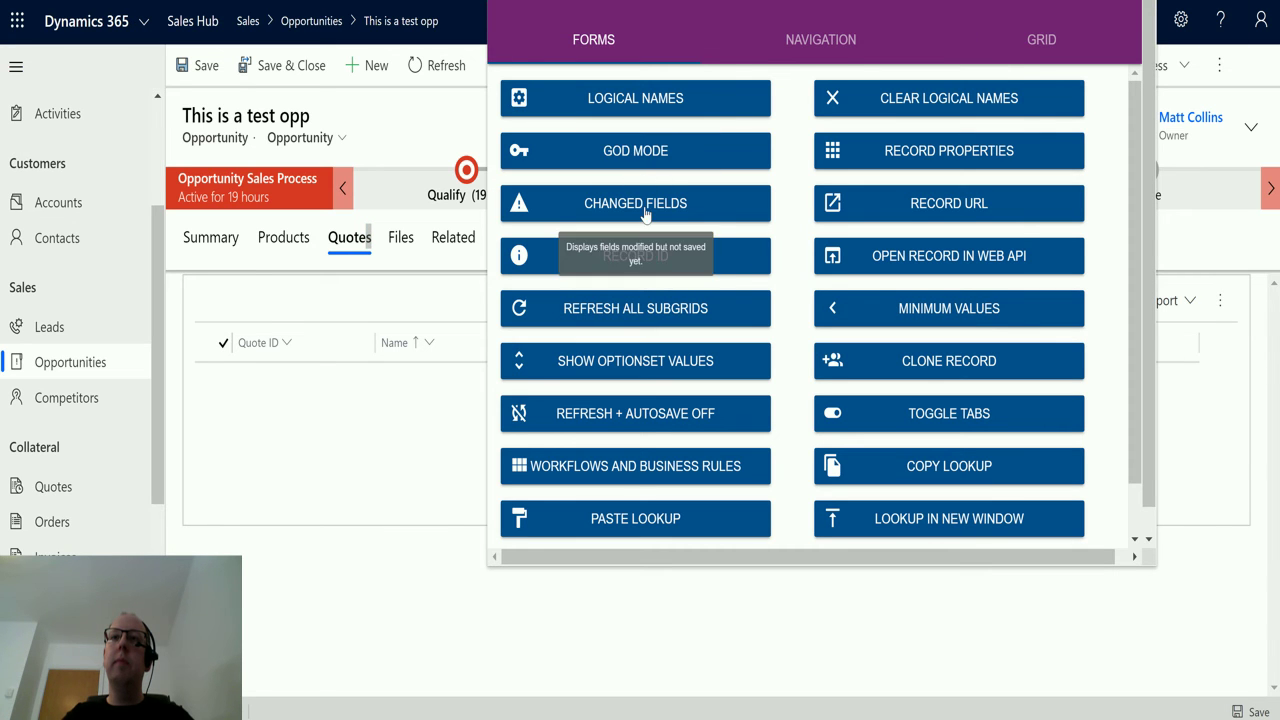
pyautogui.click(675, 265)
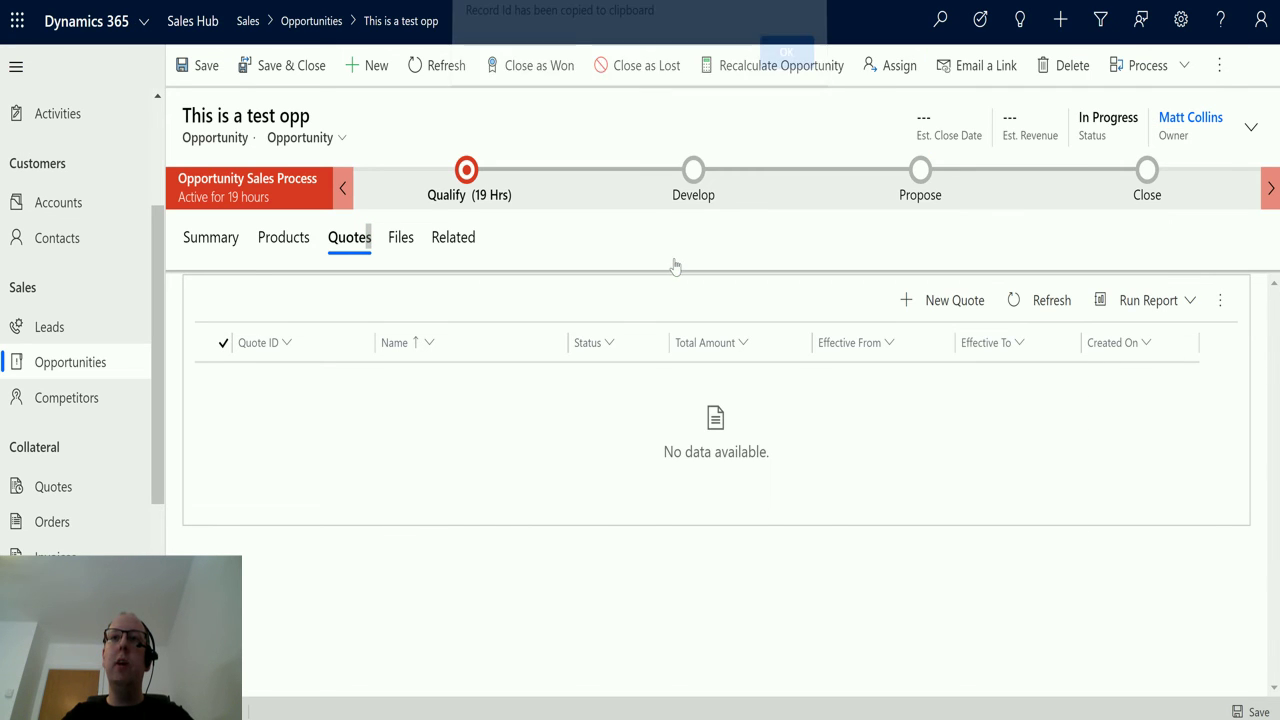
pyautogui.click(790, 55)
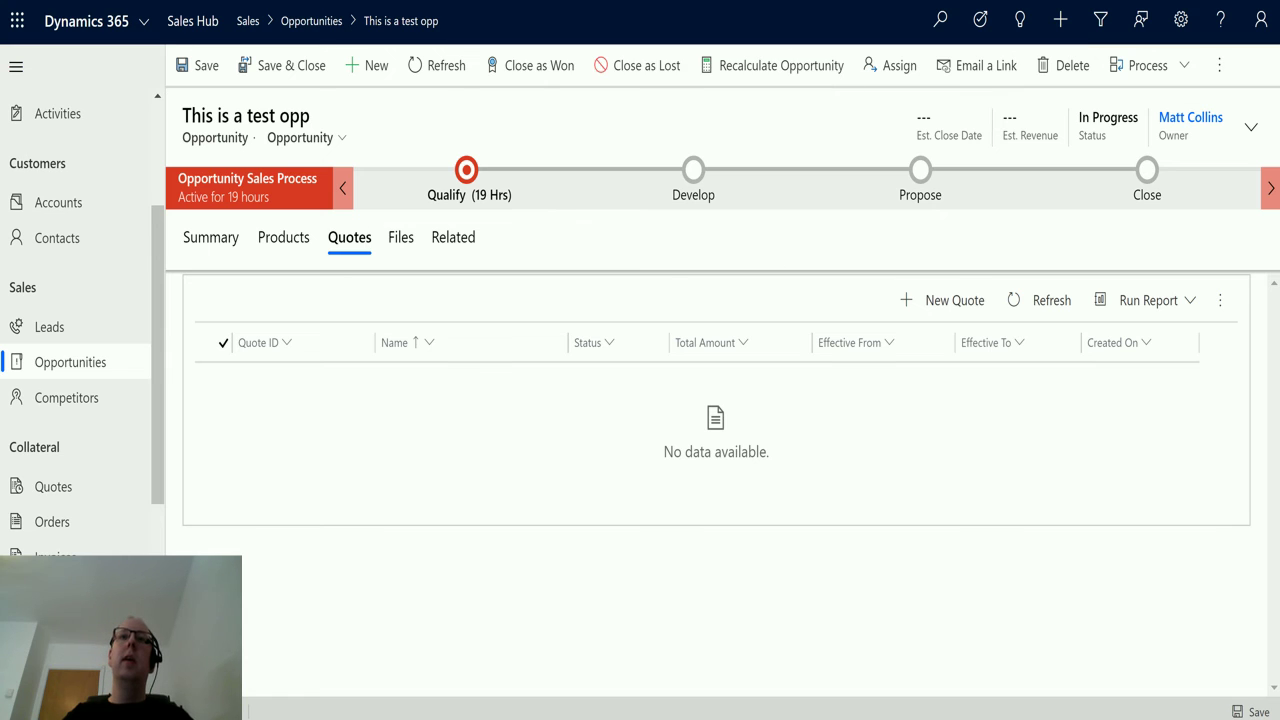
# Switch to Power Automate, fill the unbound action's OpportunityId with the copied record ID and set ColumnSet AllColumns to Yes.
pyautogui.hotkey('alt', 'Tab')
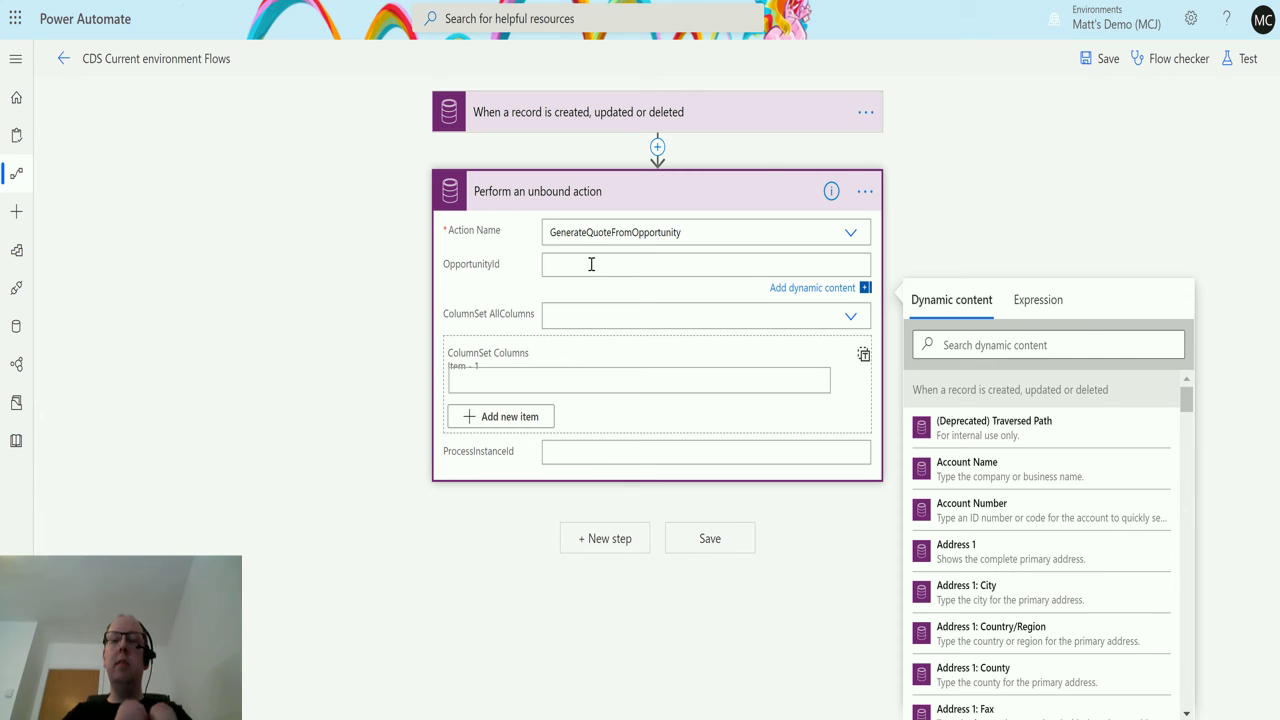
pyautogui.hotkey('ctrl', 'v')
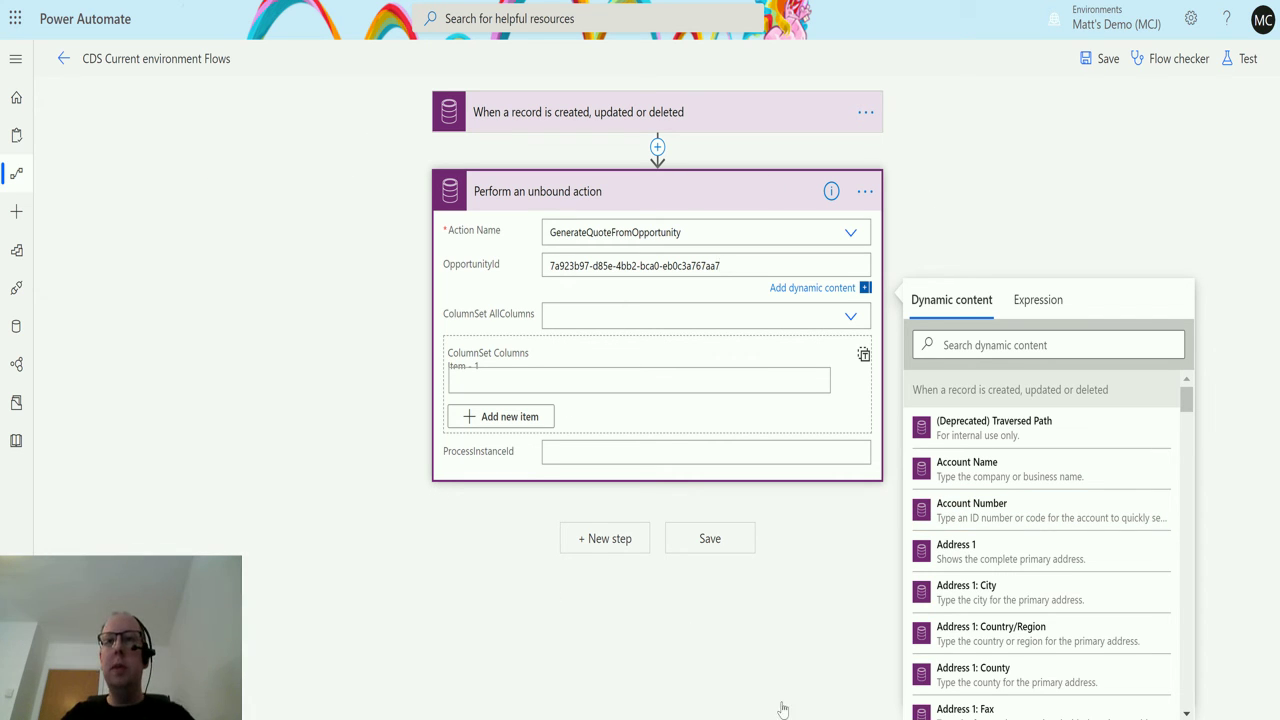
pyautogui.click(235, 366)
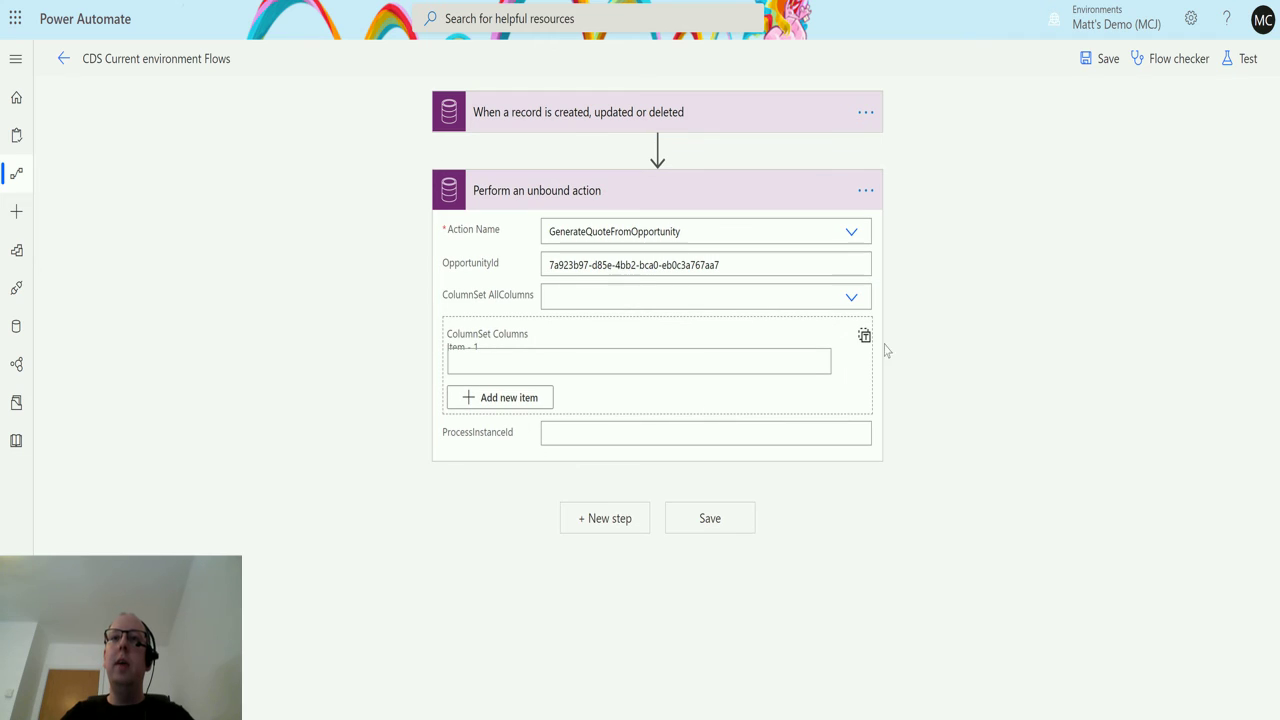
pyautogui.click(849, 297)
pyautogui.click(600, 351)
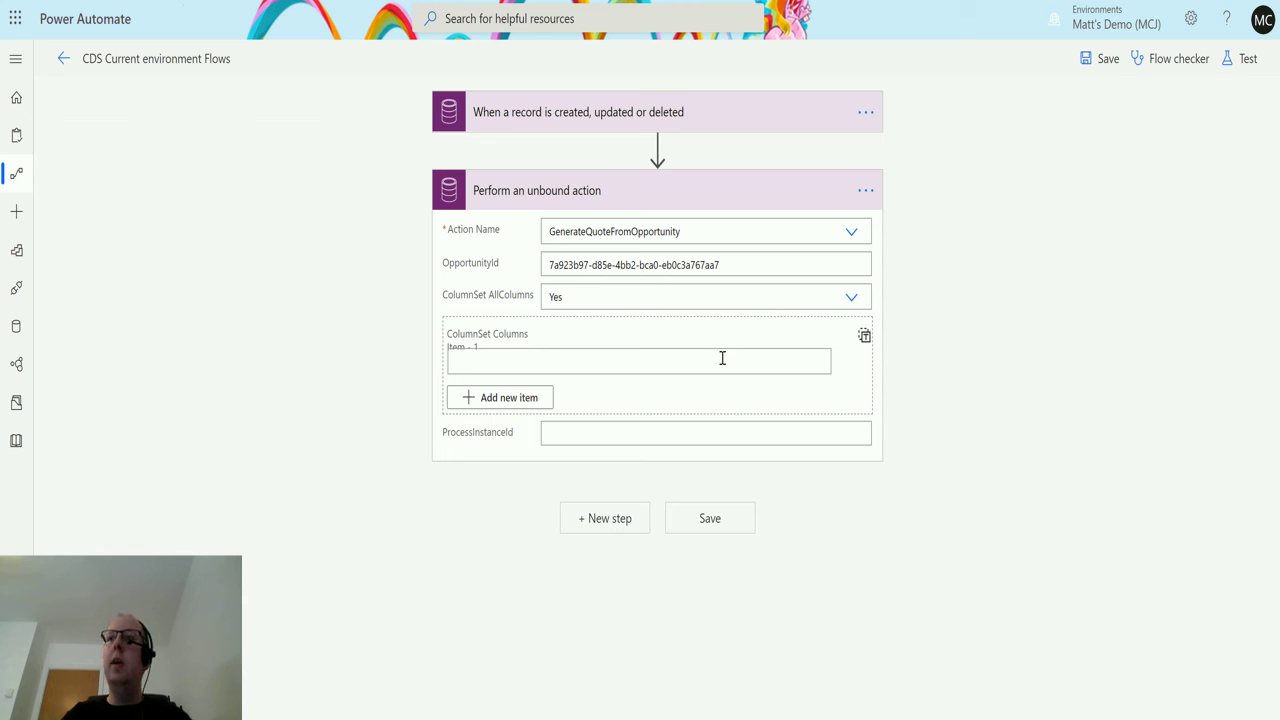
# Save and test the flow using data from the most recent previous run.
pyautogui.click(1246, 58)
pyautogui.click(1085, 141)
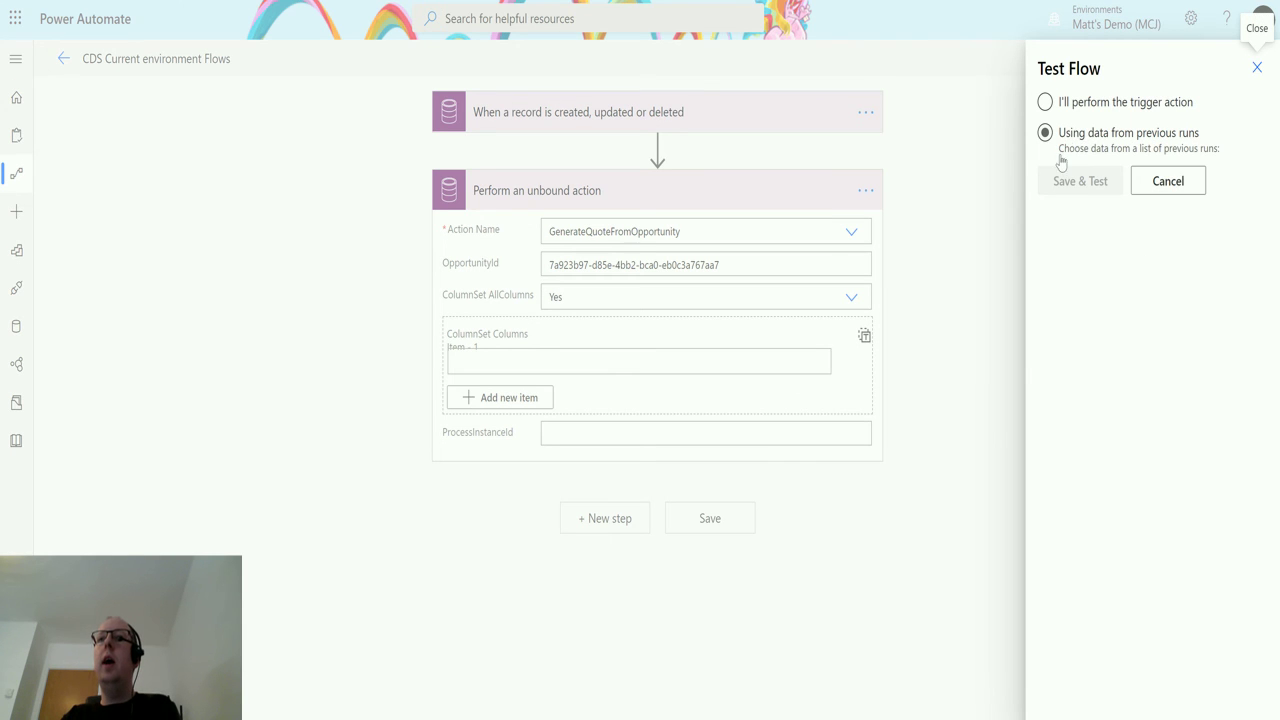
pyautogui.click(1064, 190)
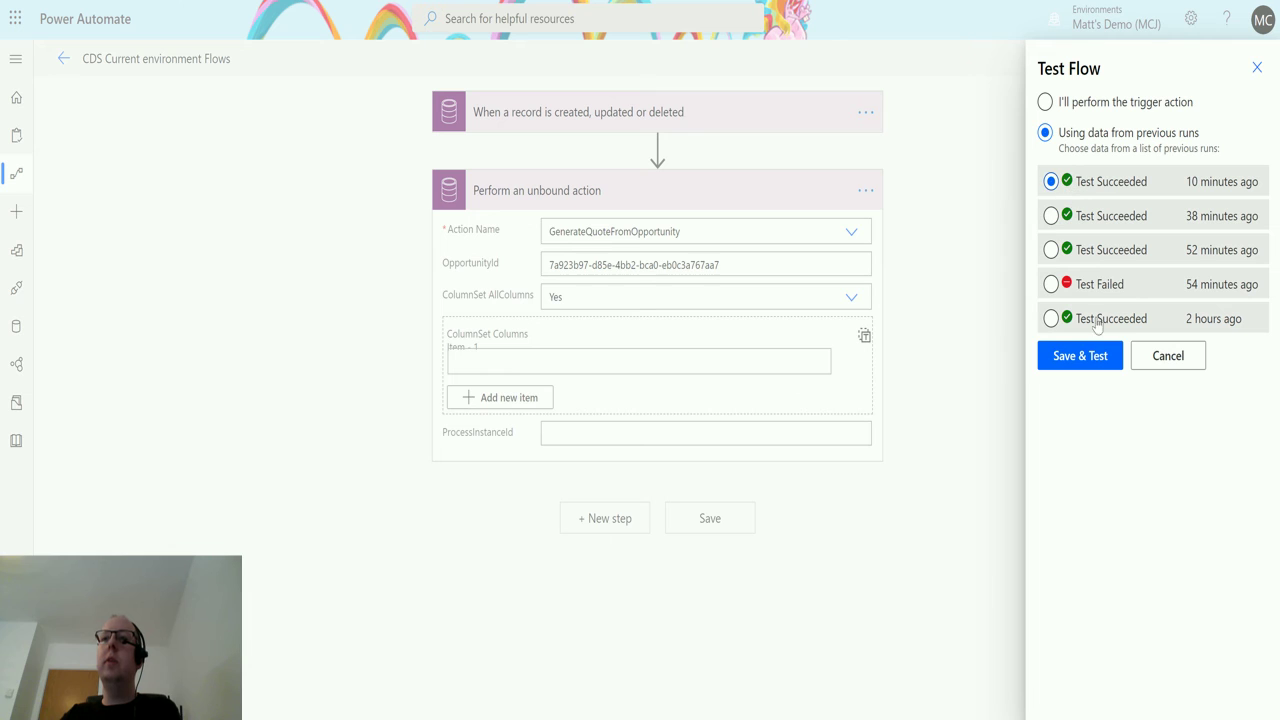
pyautogui.click(1094, 355)
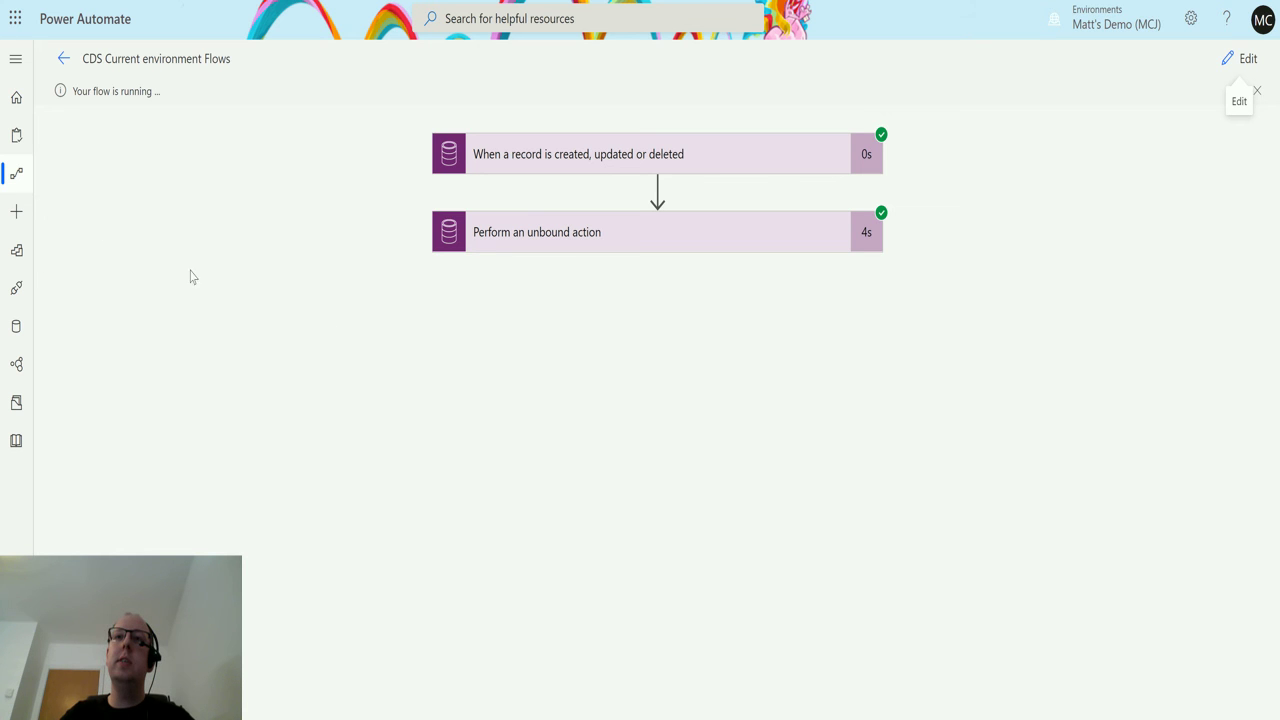
# Examine the inputs and the output body of the Perform an unbound action step in the flow run.
pyautogui.click(702, 236)
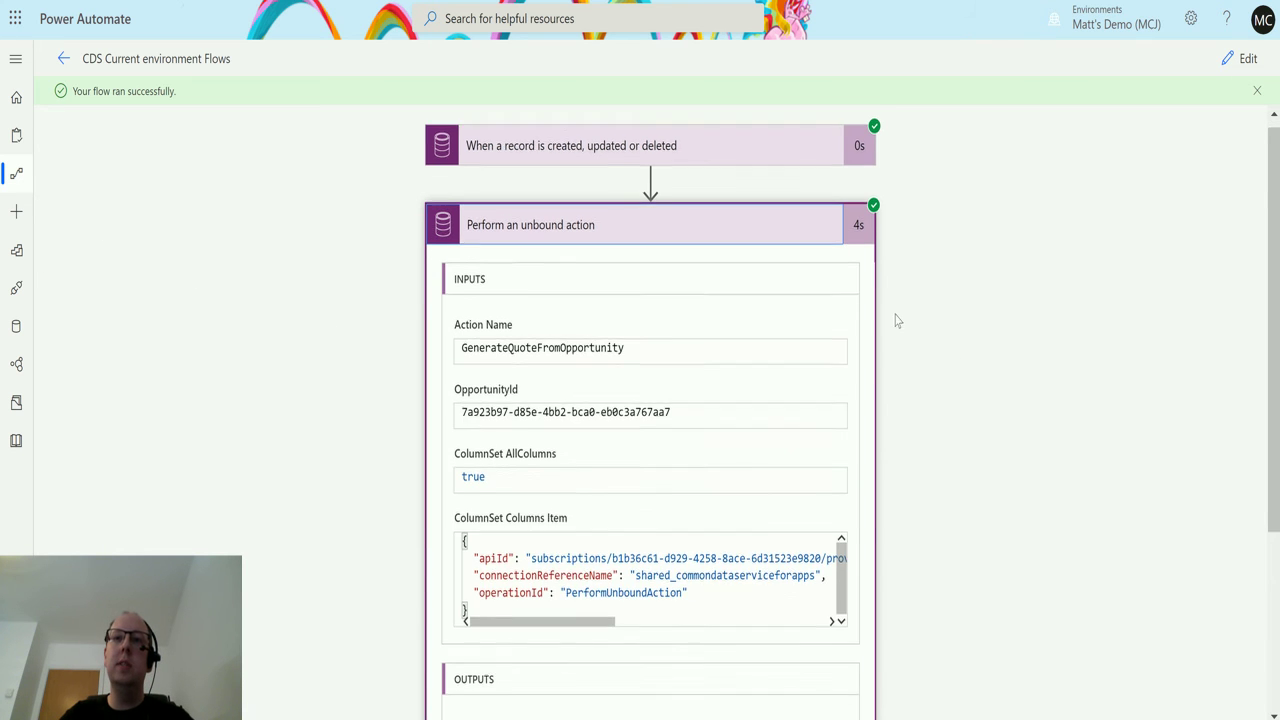
pyautogui.scroll(-1, 897, 320)
pyautogui.scroll(-2, 718, 301)
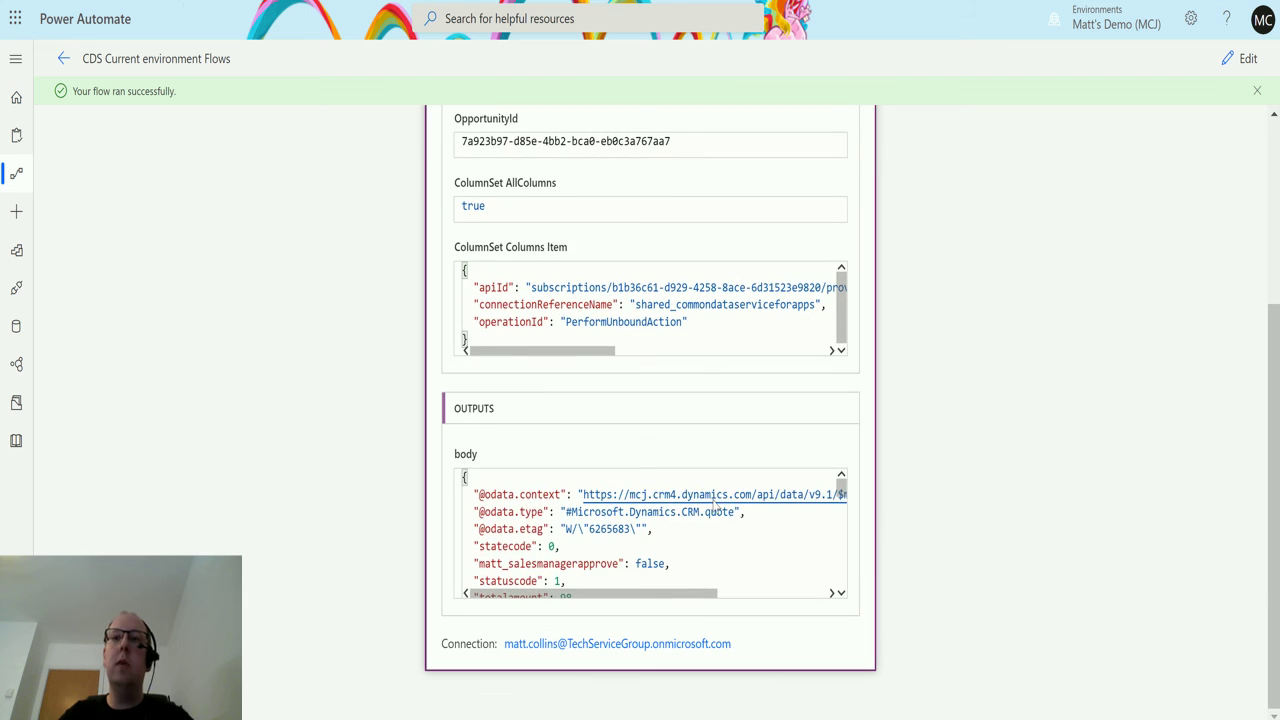
pyautogui.scroll(-5, 711, 560)
pyautogui.scroll(-5, 706, 503)
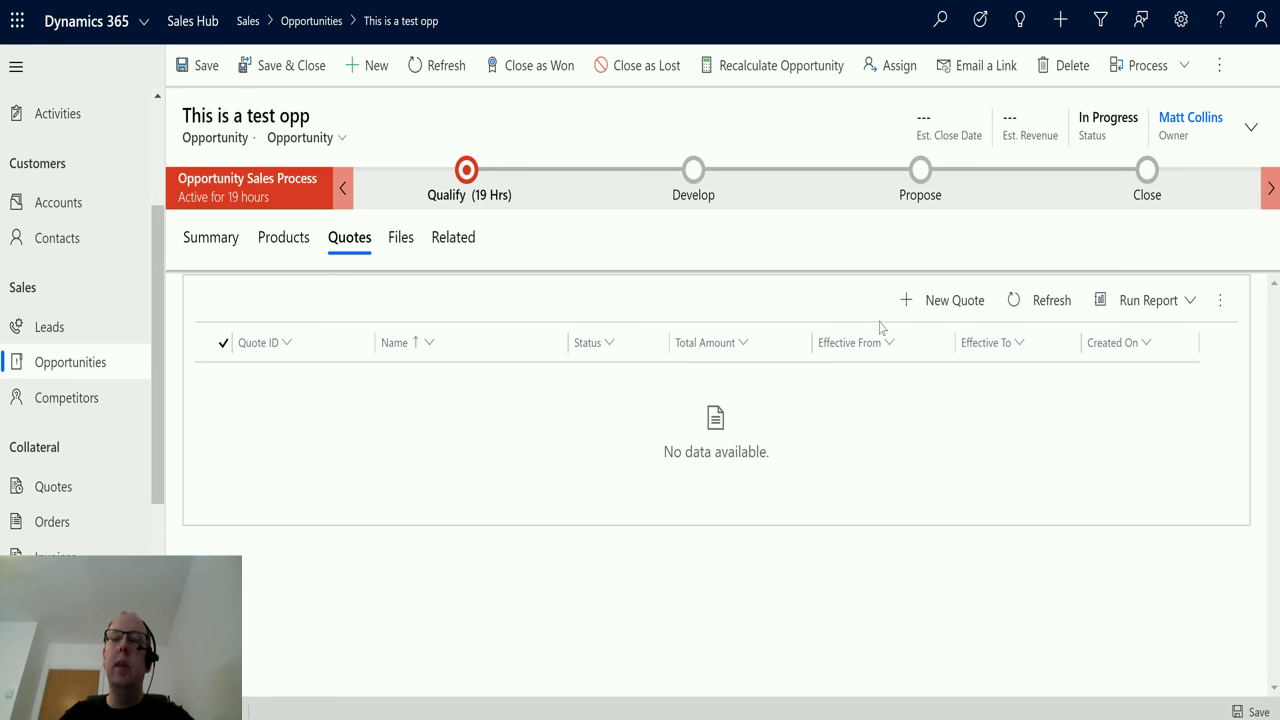
# Refresh the opportunity's quote list in Dynamics 365, open the generated quote and examine its product lines and amounts.
pyautogui.click(1040, 310)
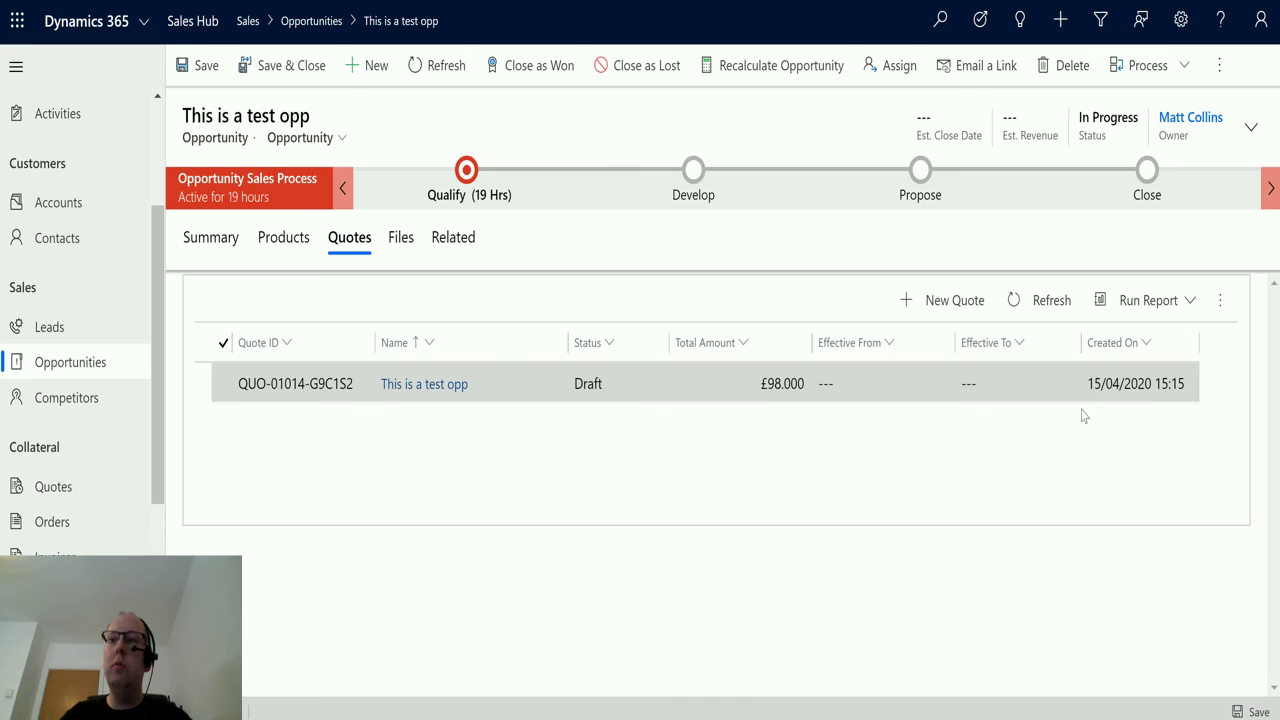
pyautogui.doubleClick(517, 383)
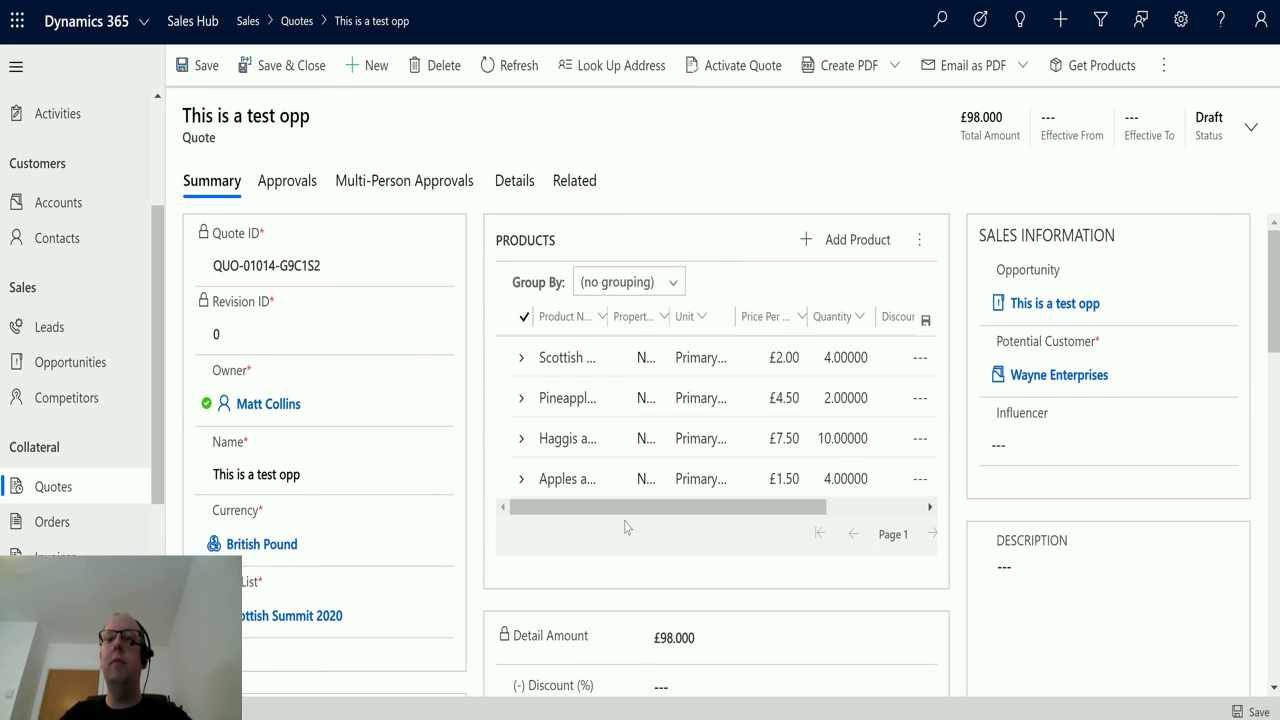
pyautogui.scroll(-1, 690, 445)
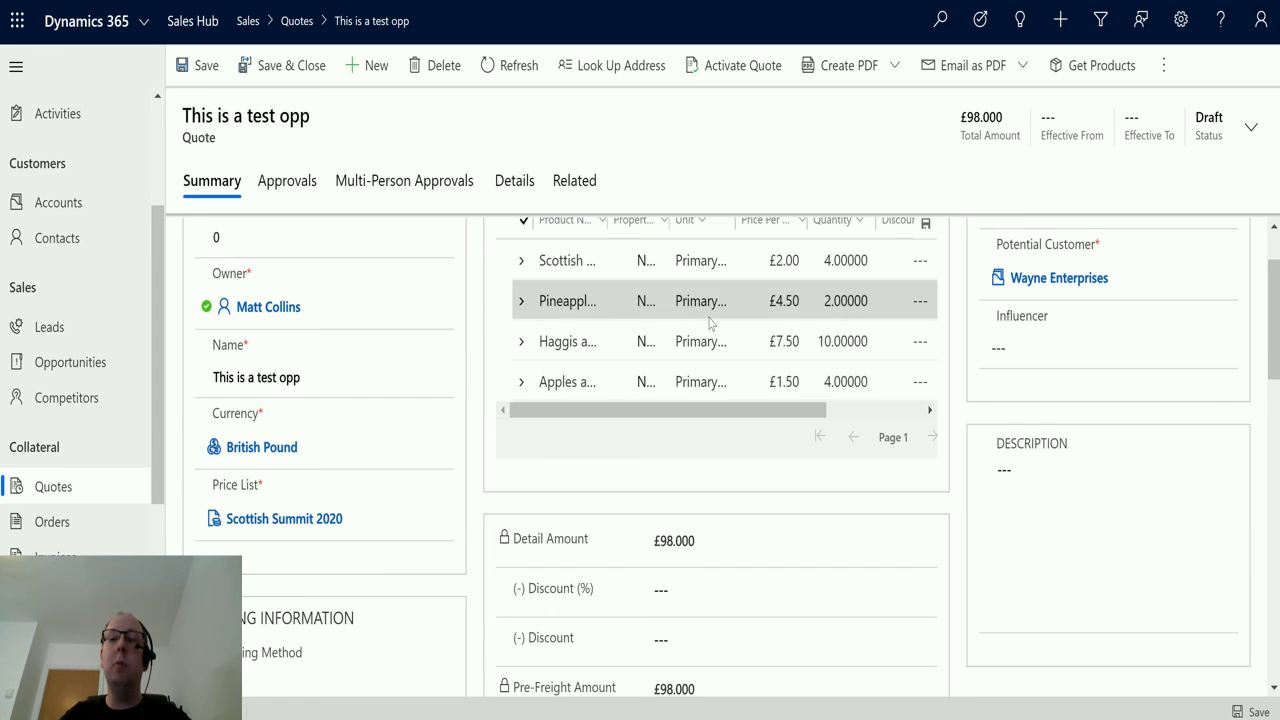
pyautogui.scroll(-2, 762, 400)
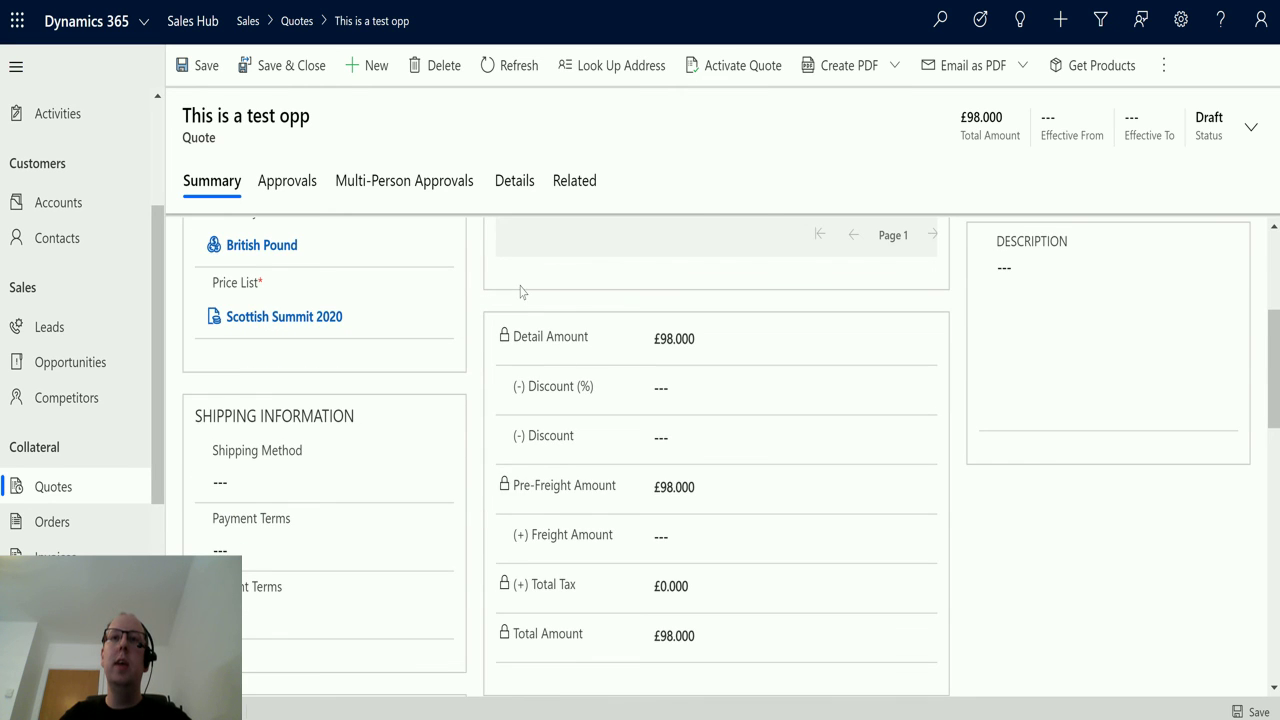
pyautogui.scroll(3, 733, 497)
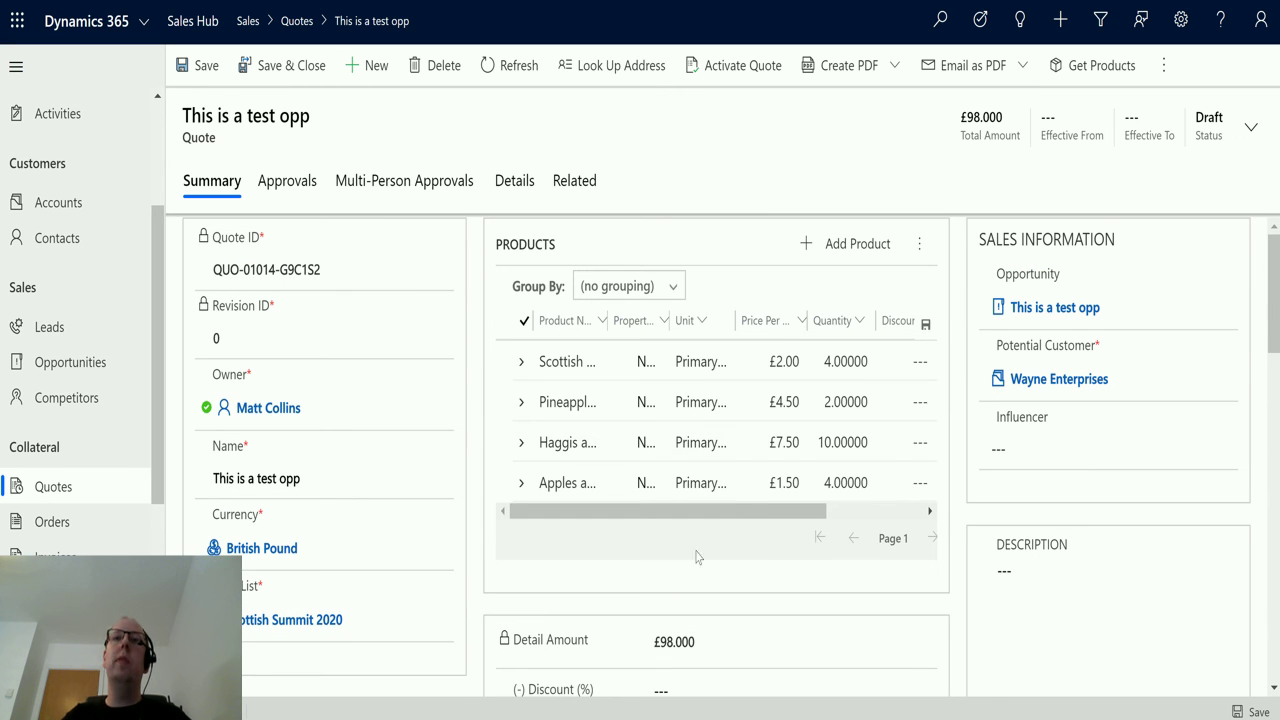